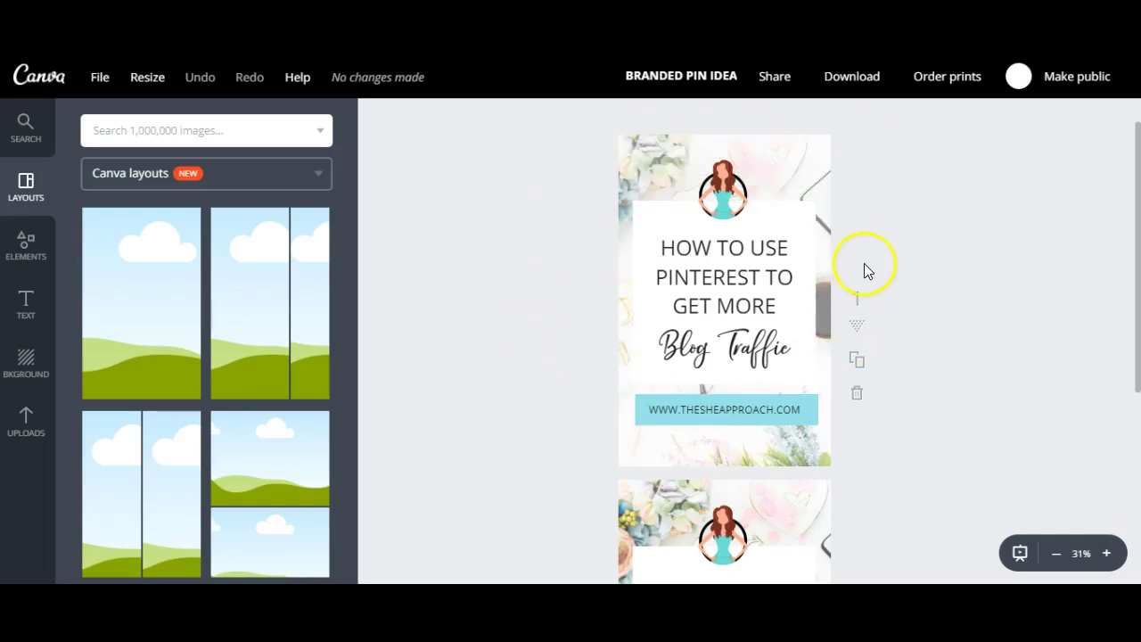
- Duplicate the finished pin page once more and move over to the Pinterest feed
left_click(859, 362)
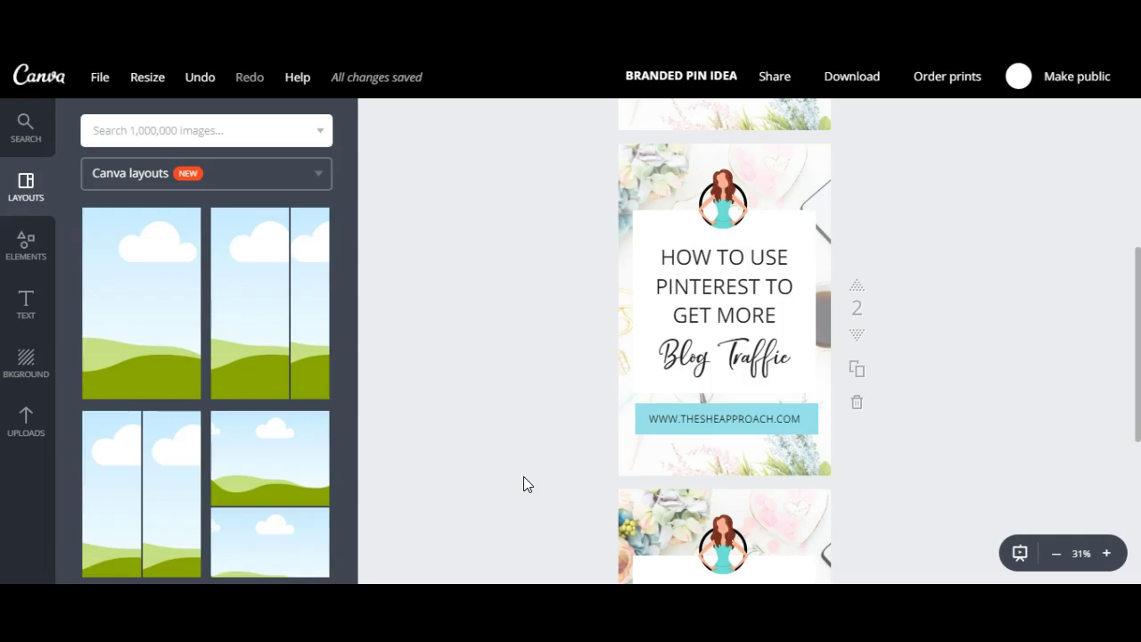
left_click(885, 93)
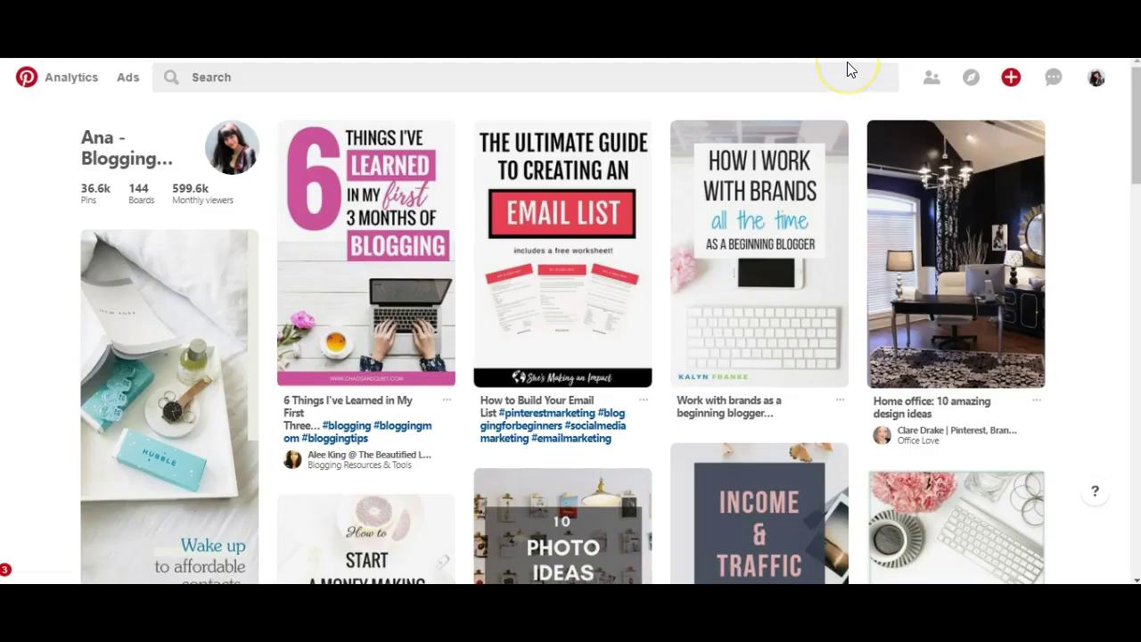
- Browse down through other bloggers' Pinterest pins for design ideas
mouse_move(765, 115)
scroll(1118, 140, "down", 1)
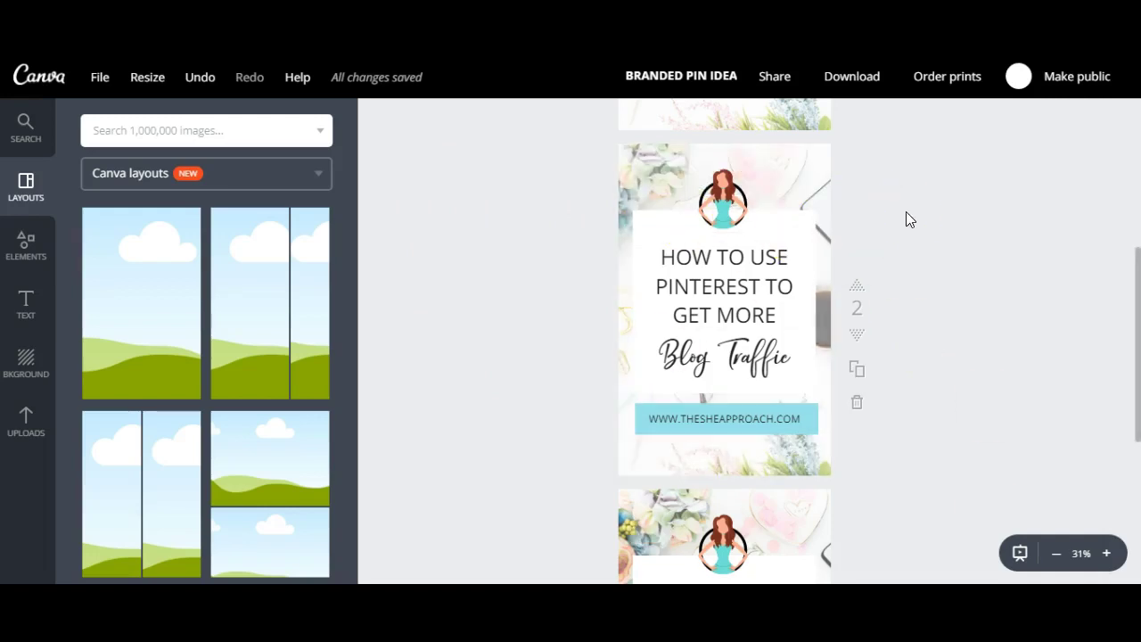
- Scroll through the Canva design down to the new blank page 2
scroll(918, 221, "up", 4)
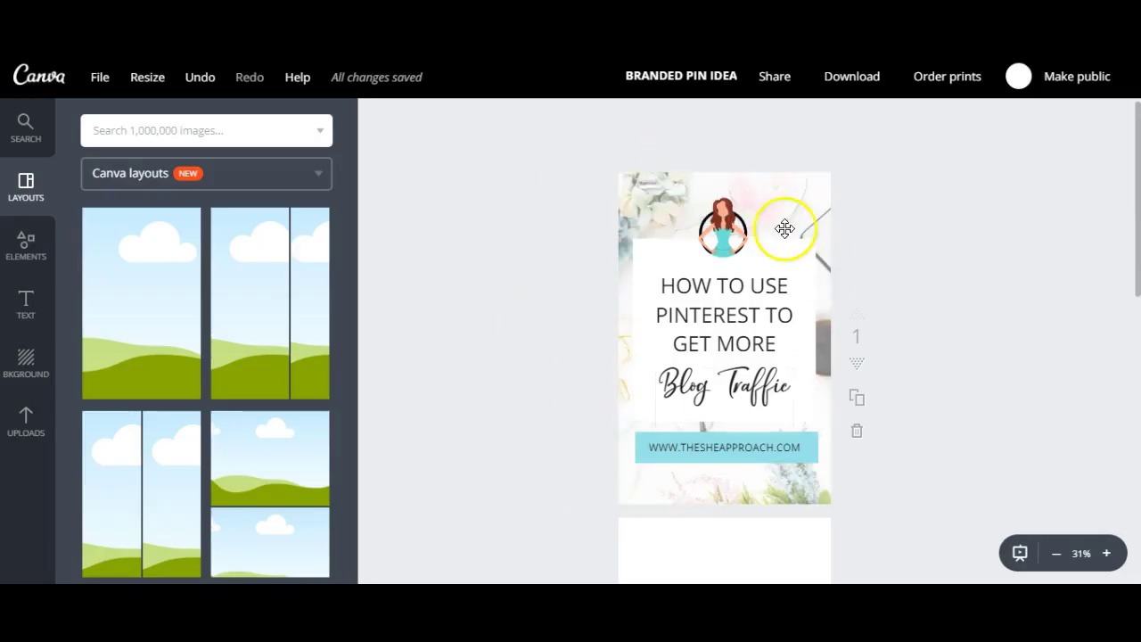
scroll(923, 214, "down", 2)
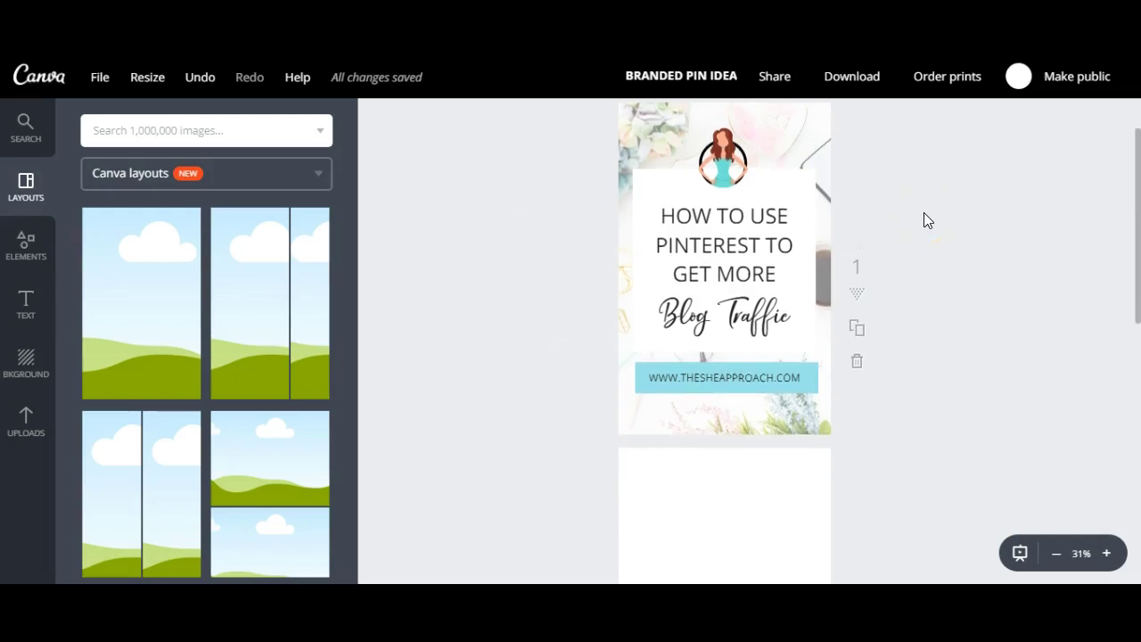
scroll(924, 214, "down", 6)
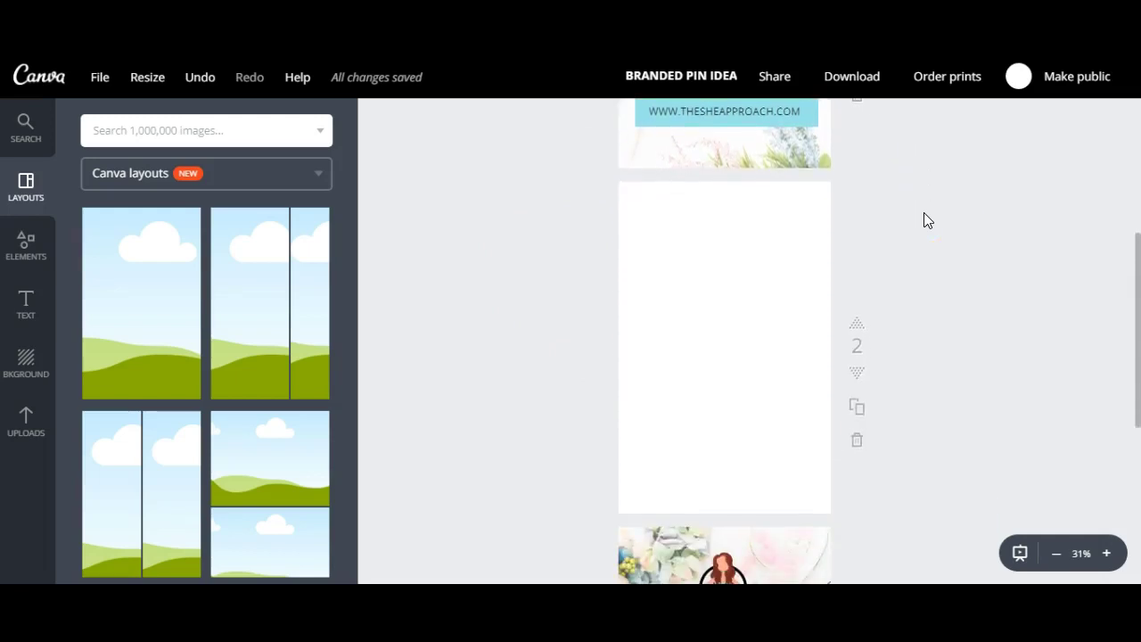
- Fill blank page 2 with a single-photo Photo Grid layout stretched to the full page
left_click(25, 205)
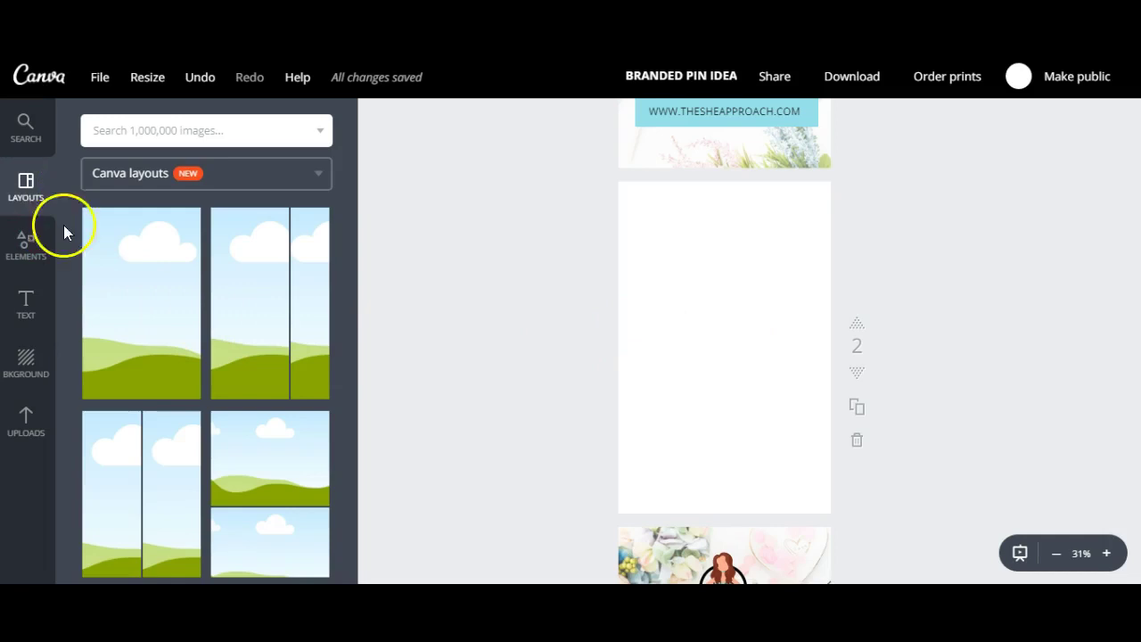
left_click(100, 266)
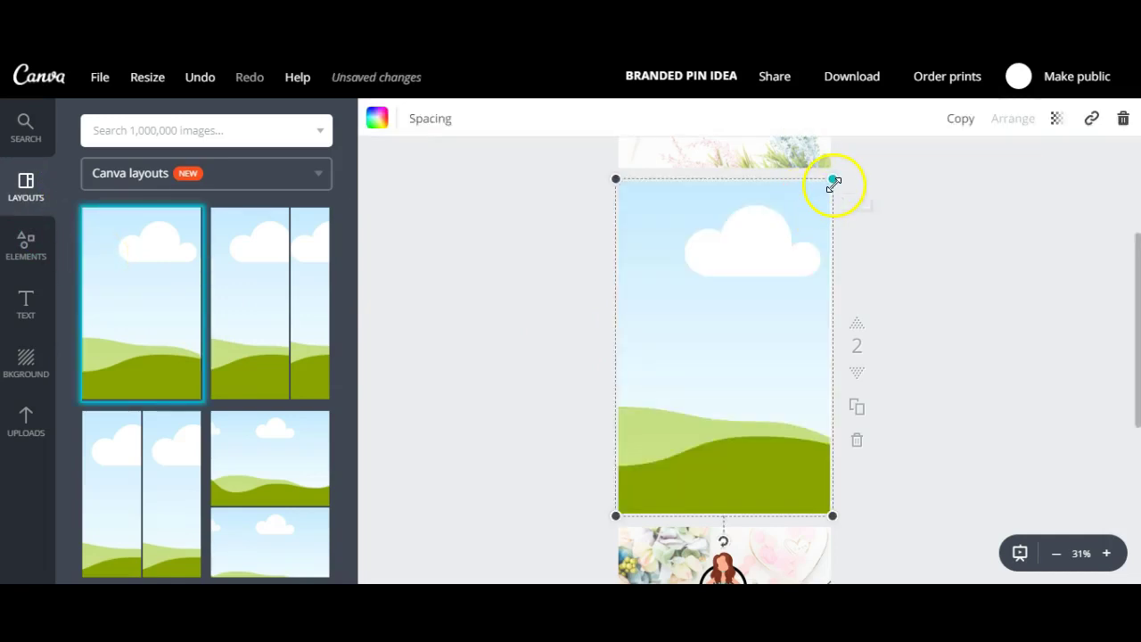
mouse_move(825, 201)
left_mouse_down()
mouse_move(803, 199)
mouse_move(838, 183)
left_mouse_up()
left_click(891, 219)
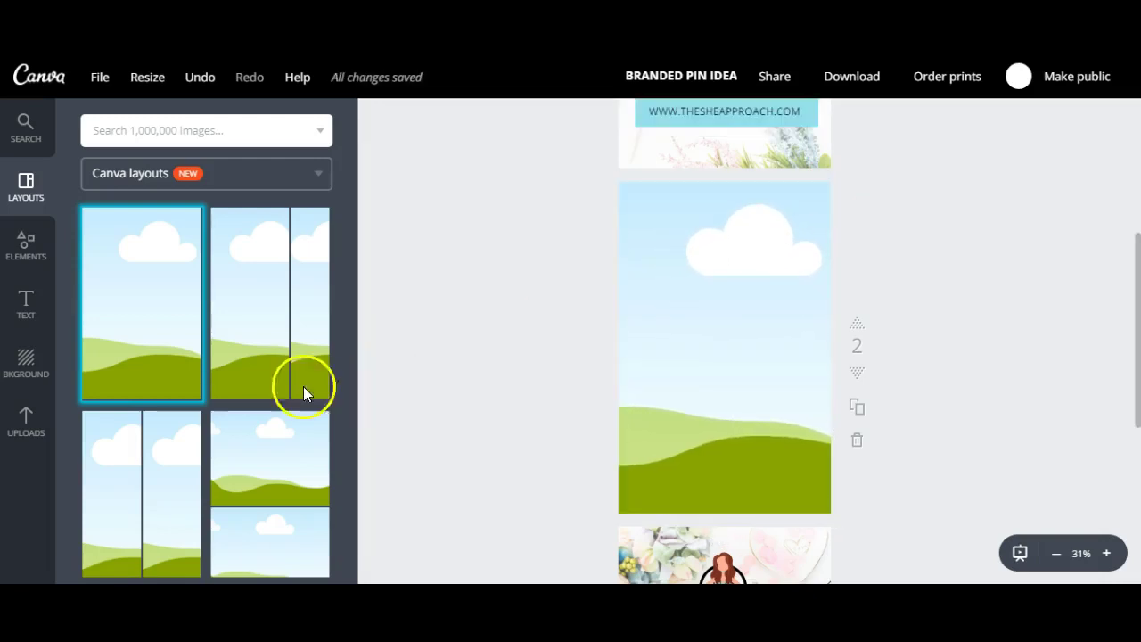
left_click(41, 424)
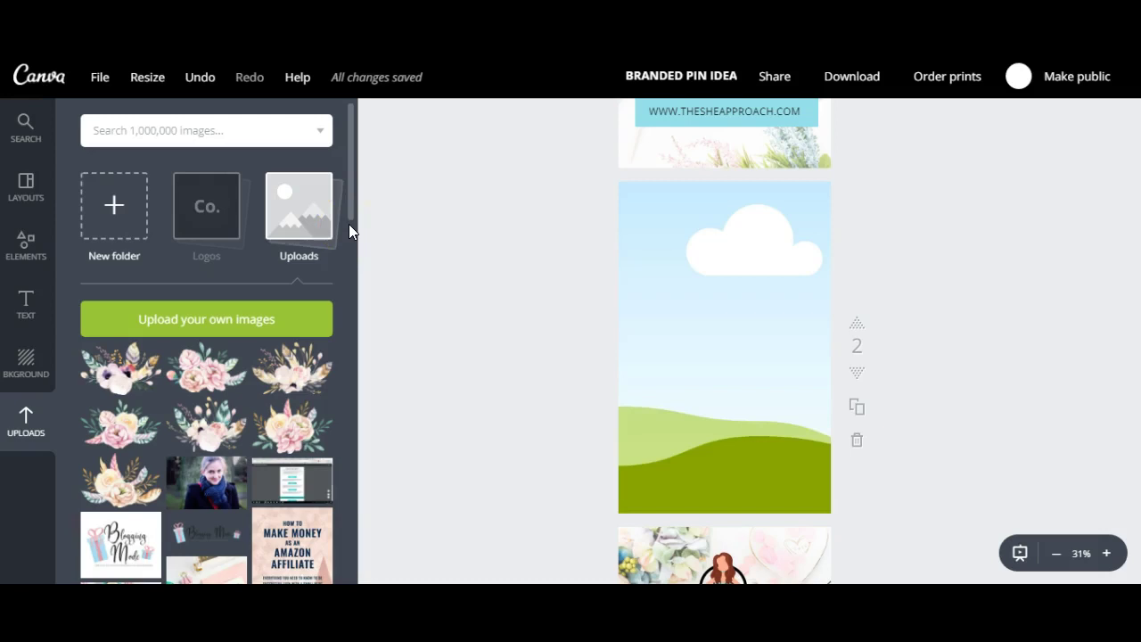
- Place the flat-lay desk photo into page 2's frame and fade it to 67 transparency
left_click_drag(350, 214, 357, 502)
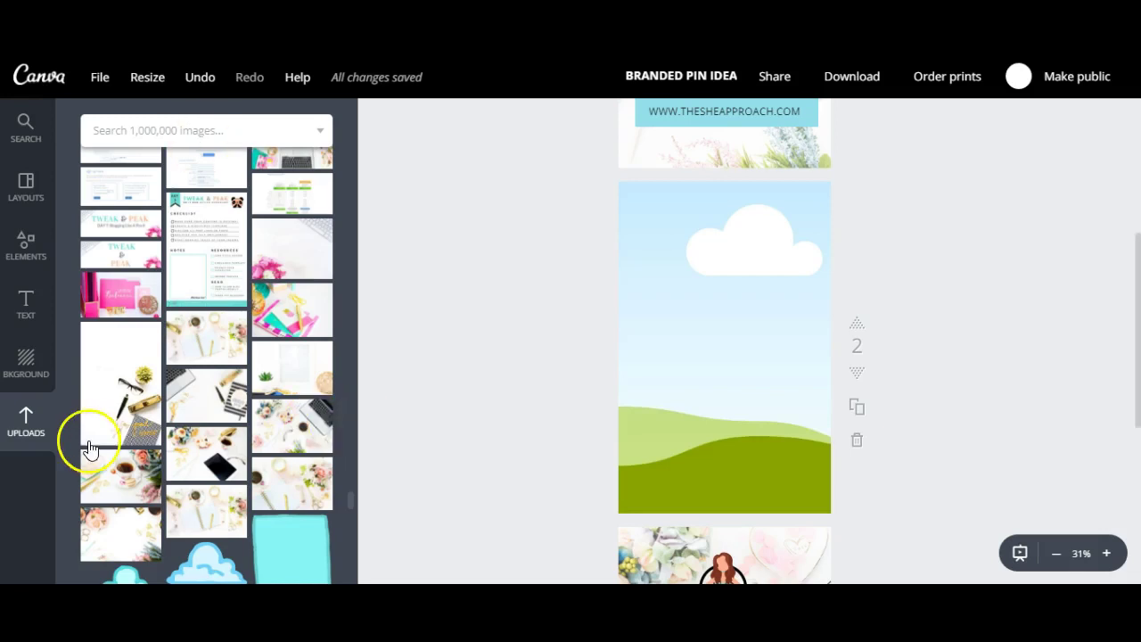
left_click(309, 410)
left_click_drag(310, 410, 802, 262)
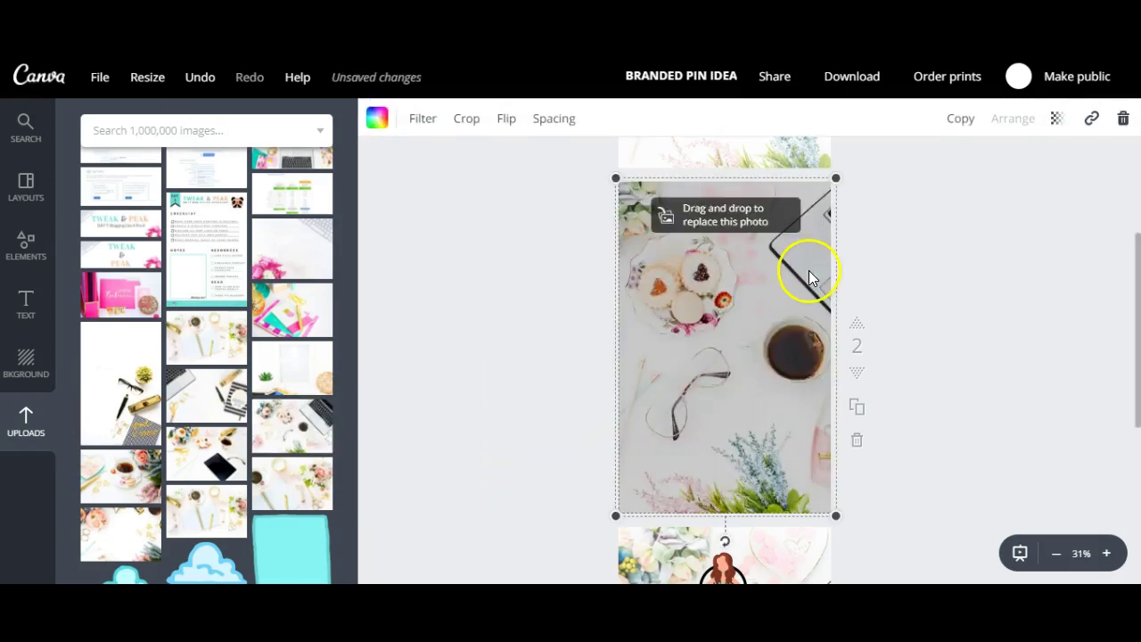
double_click(739, 255)
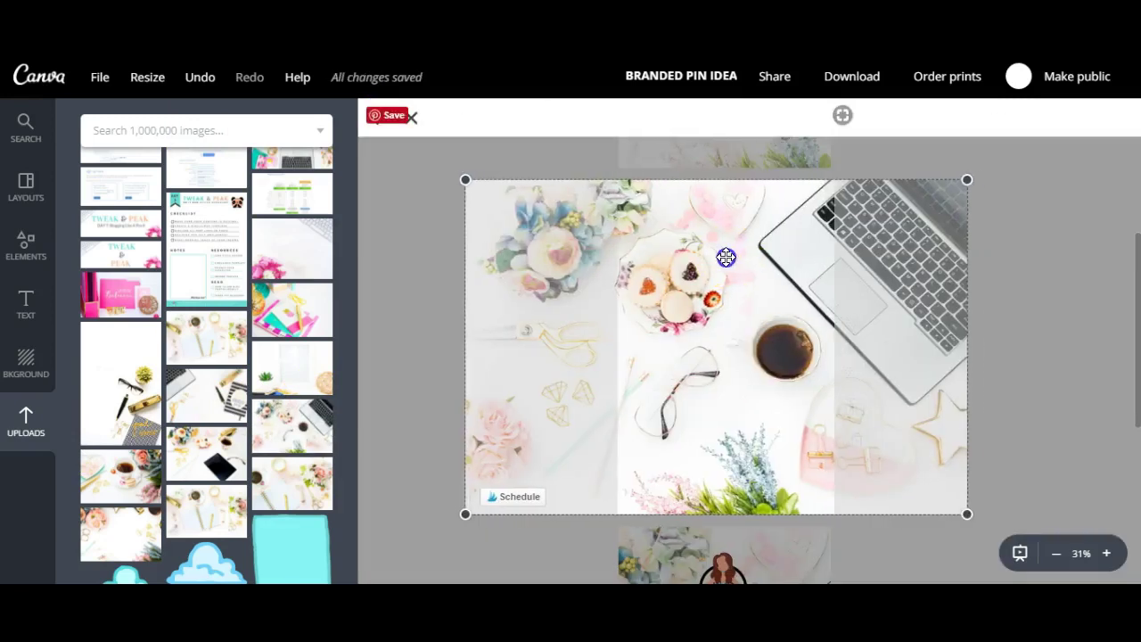
key("Return")
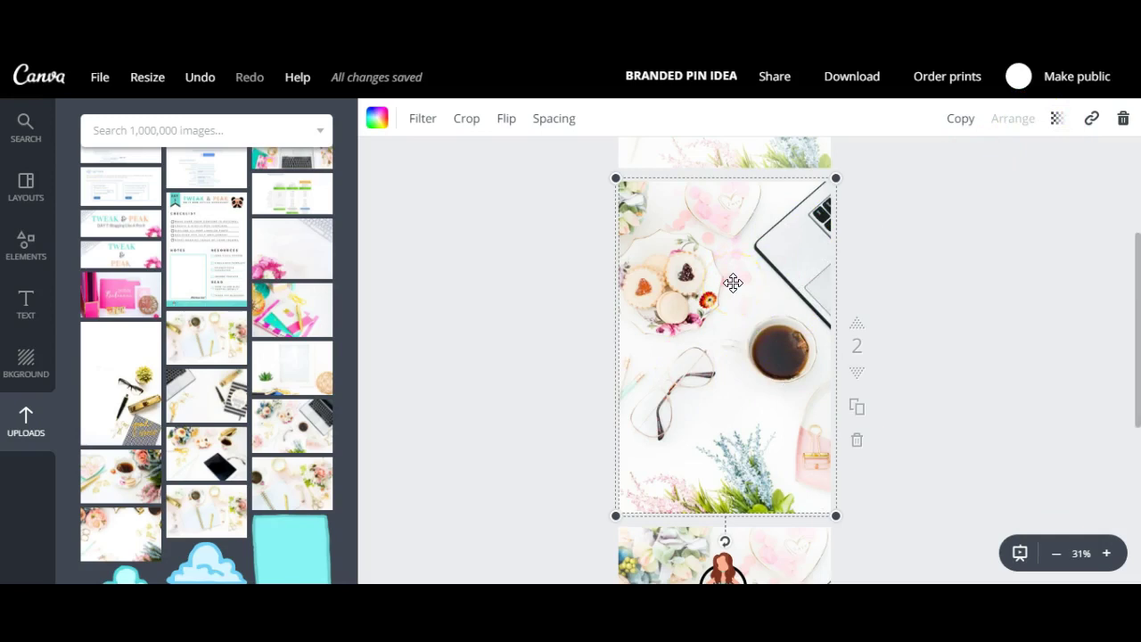
left_click(1057, 119)
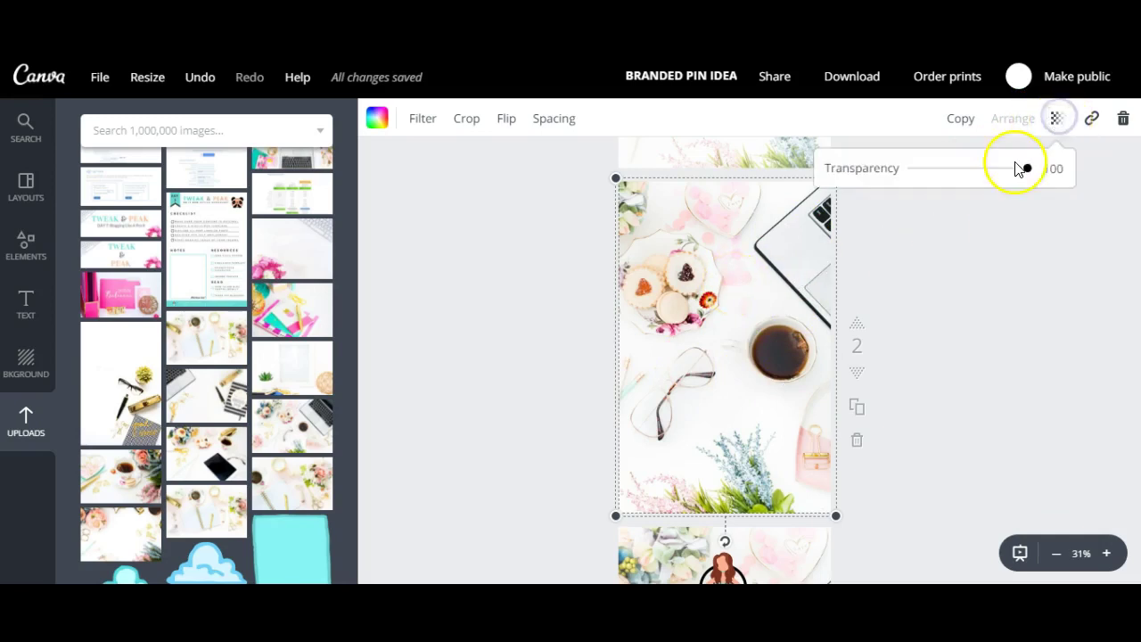
left_click_drag(1026, 175, 989, 175)
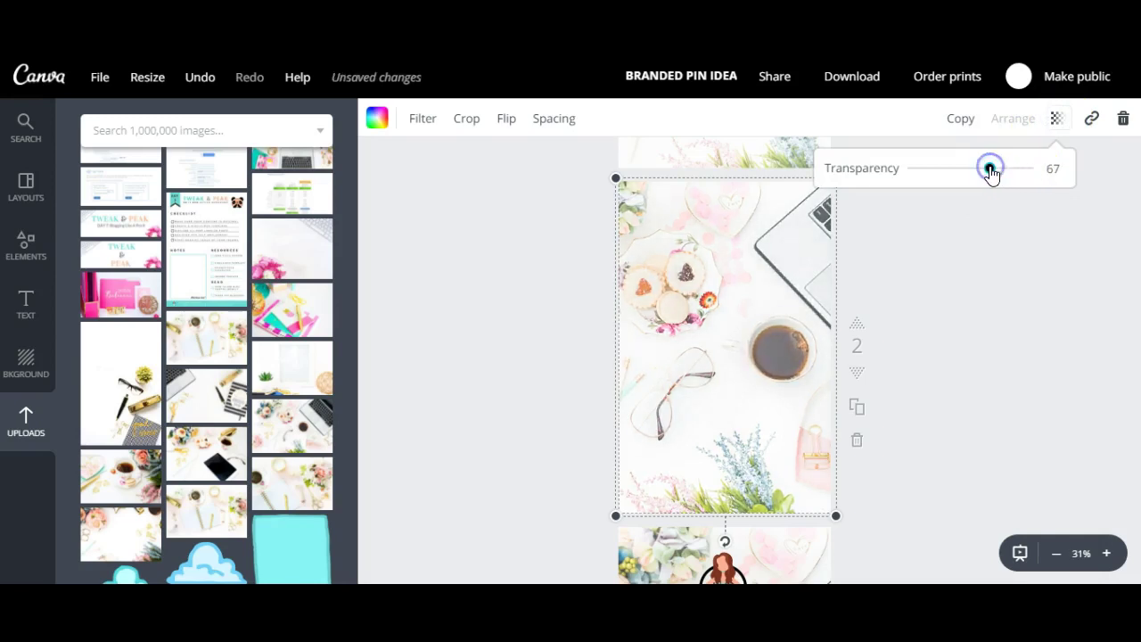
left_click(868, 194)
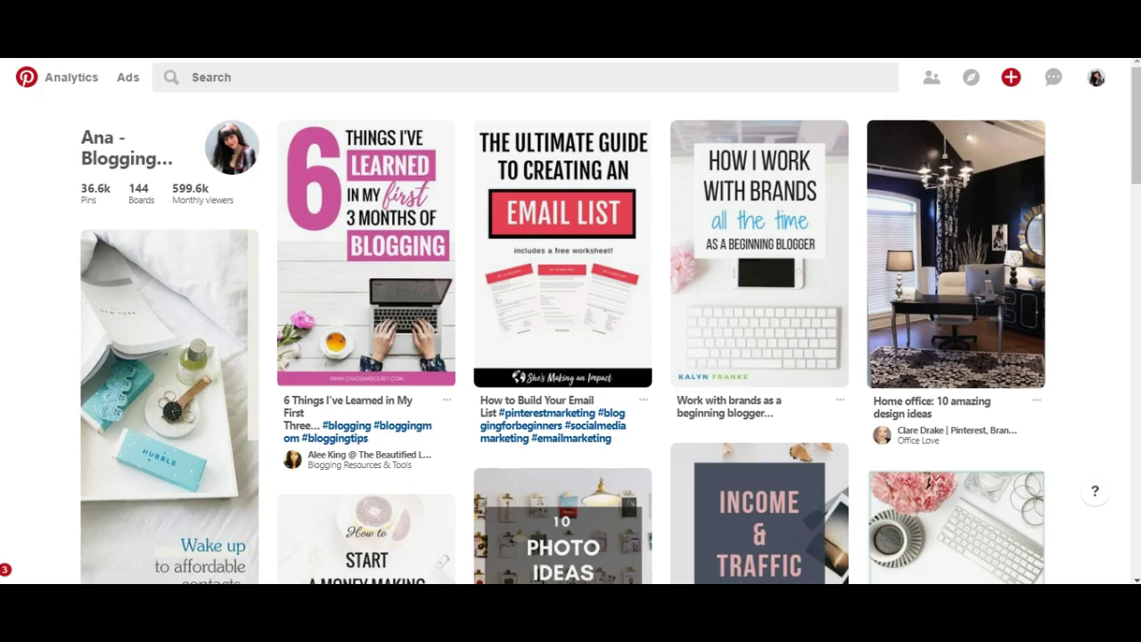
- Look over the 'How I work with brands' pin, then return to the Canva design
mouse_move(720, 140)
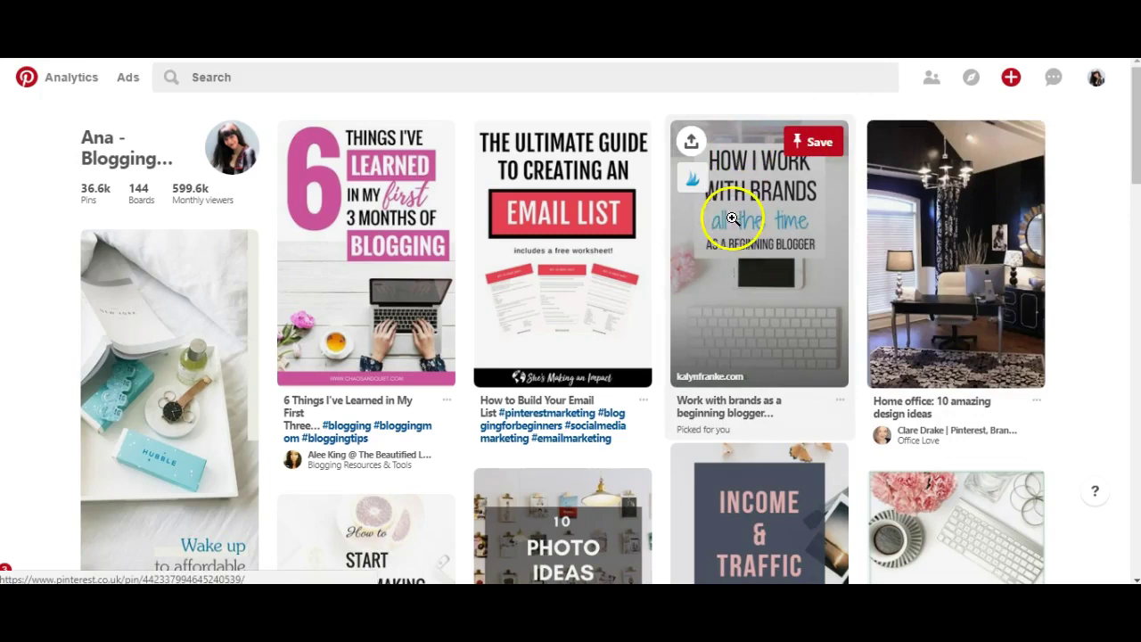
left_click(785, 109)
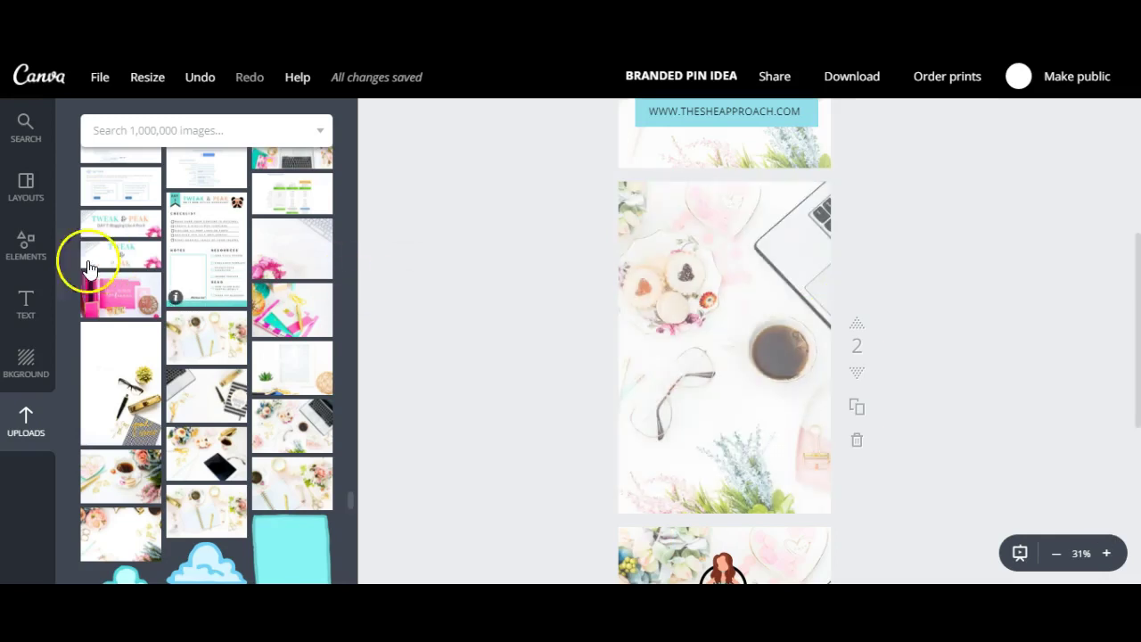
- Add a square shape to page 2, colour it white, and trim its sides and bottom slightly
left_click(26, 252)
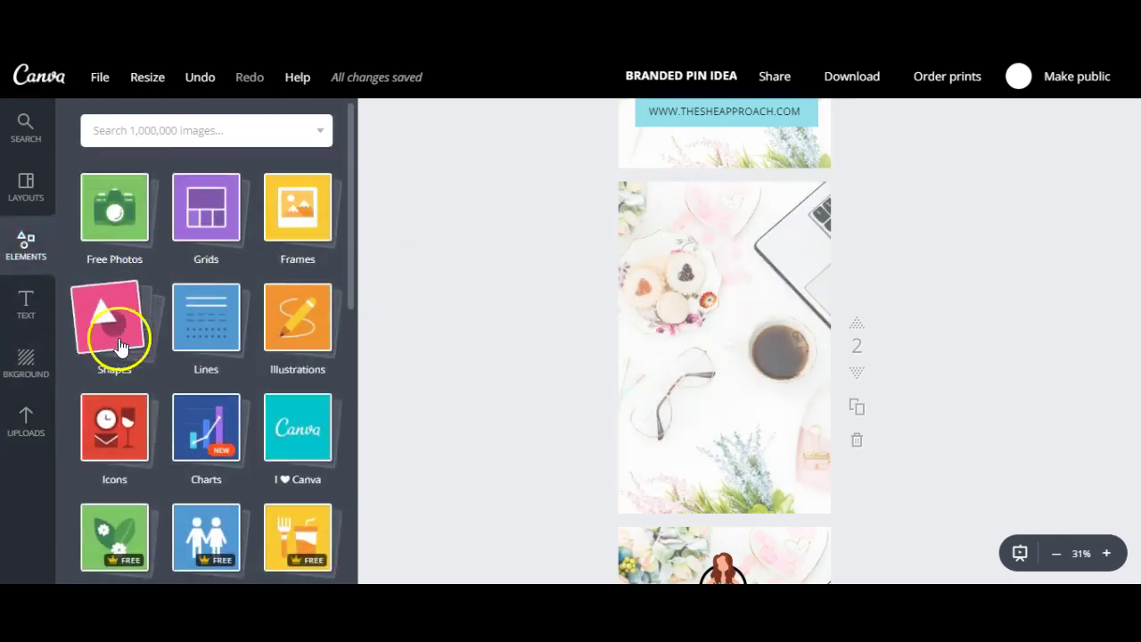
left_click(120, 343)
left_click(120, 464)
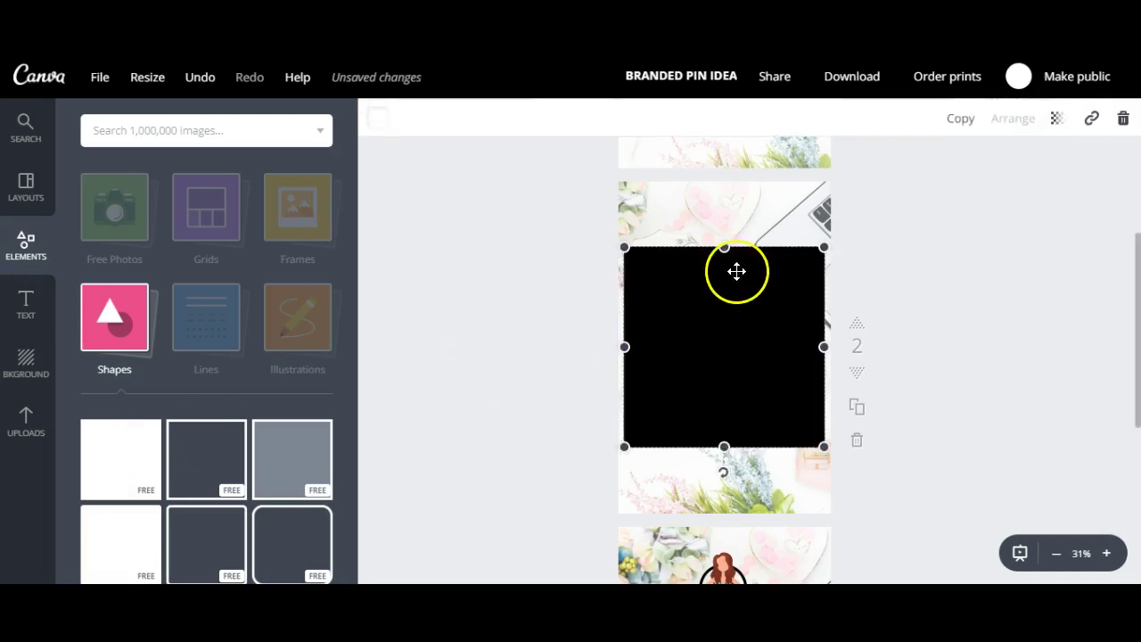
left_click(383, 123)
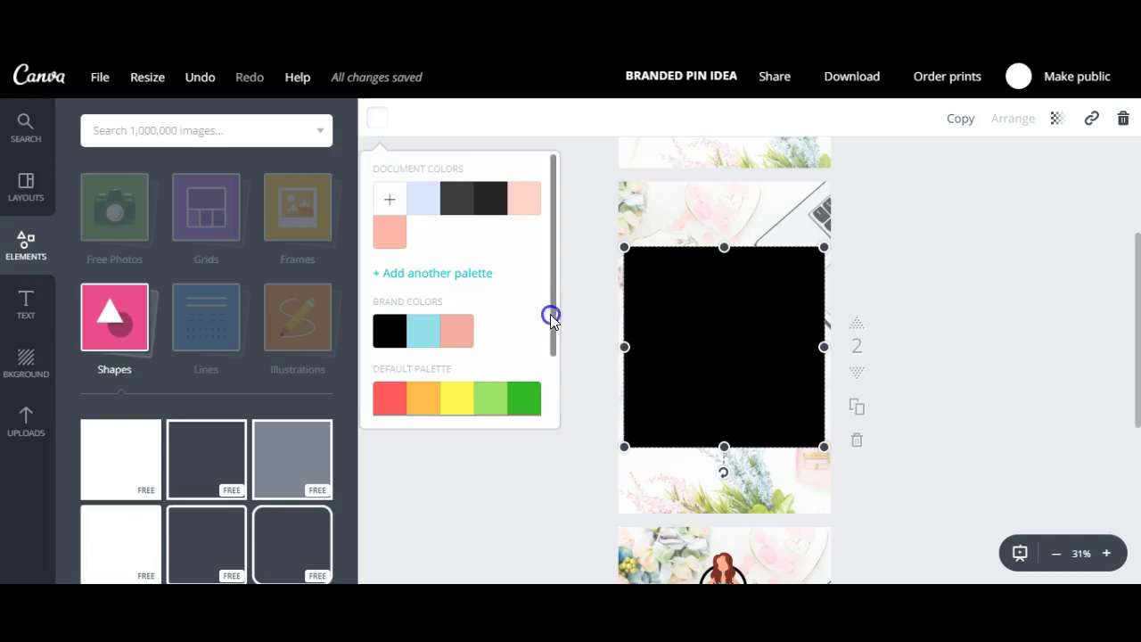
left_click_drag(551, 319, 553, 381)
left_click(535, 397)
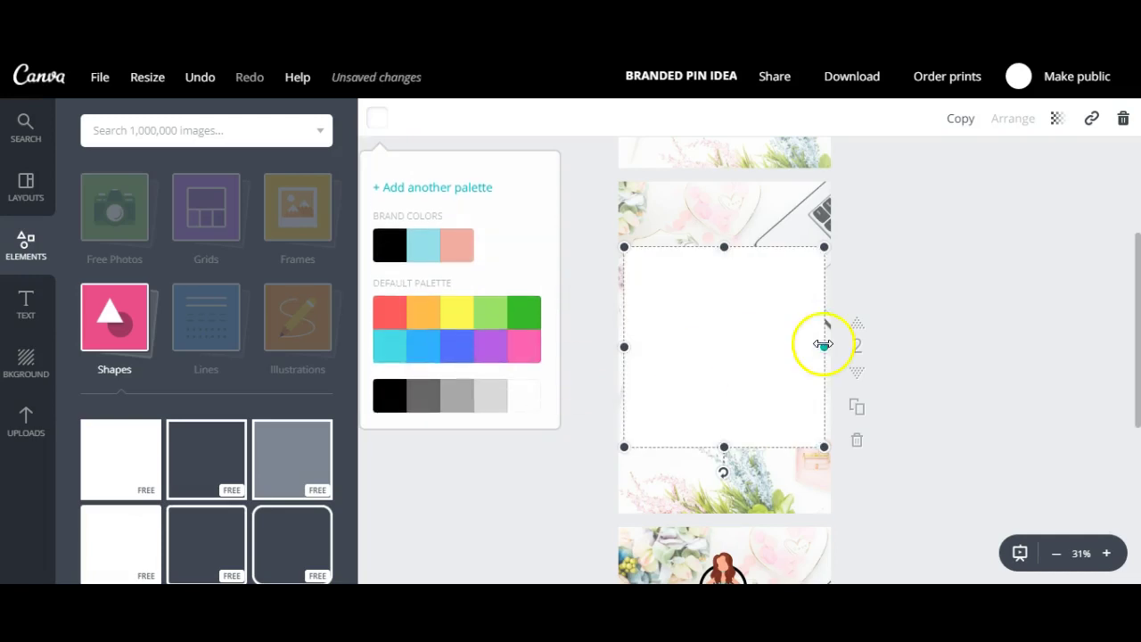
left_click_drag(823, 344, 825, 344)
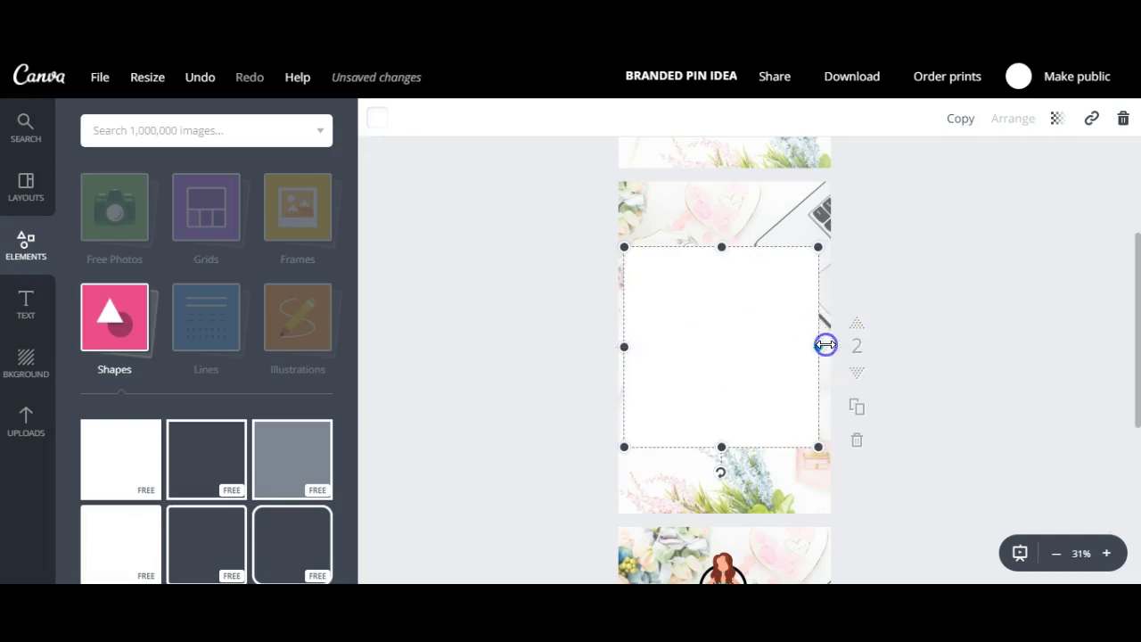
left_click_drag(630, 347, 639, 349)
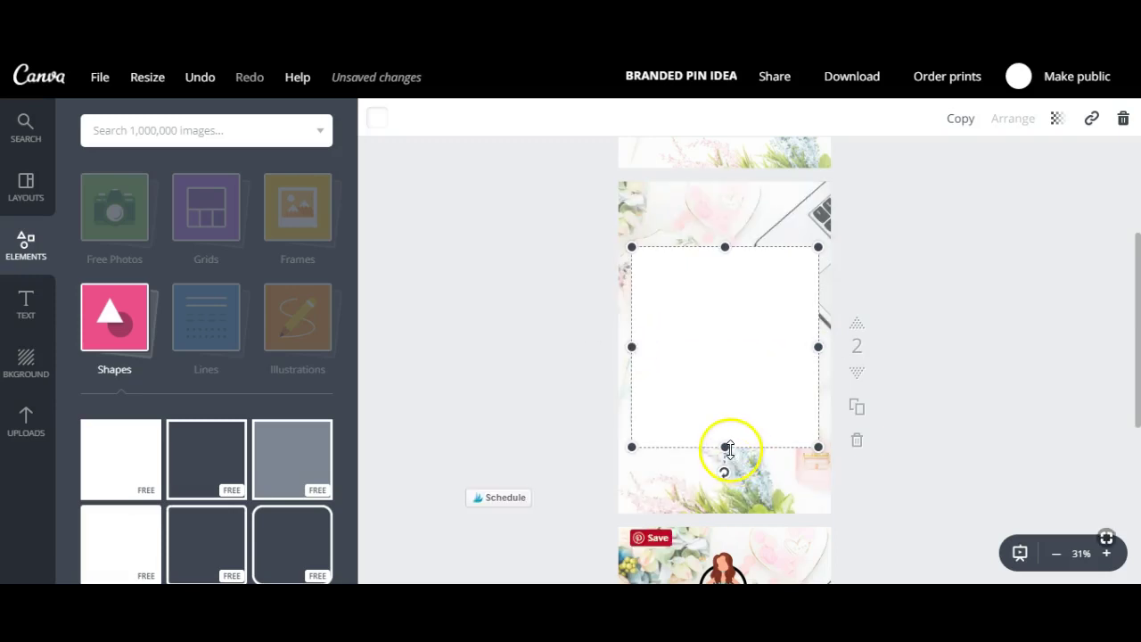
left_click_drag(728, 449, 729, 439)
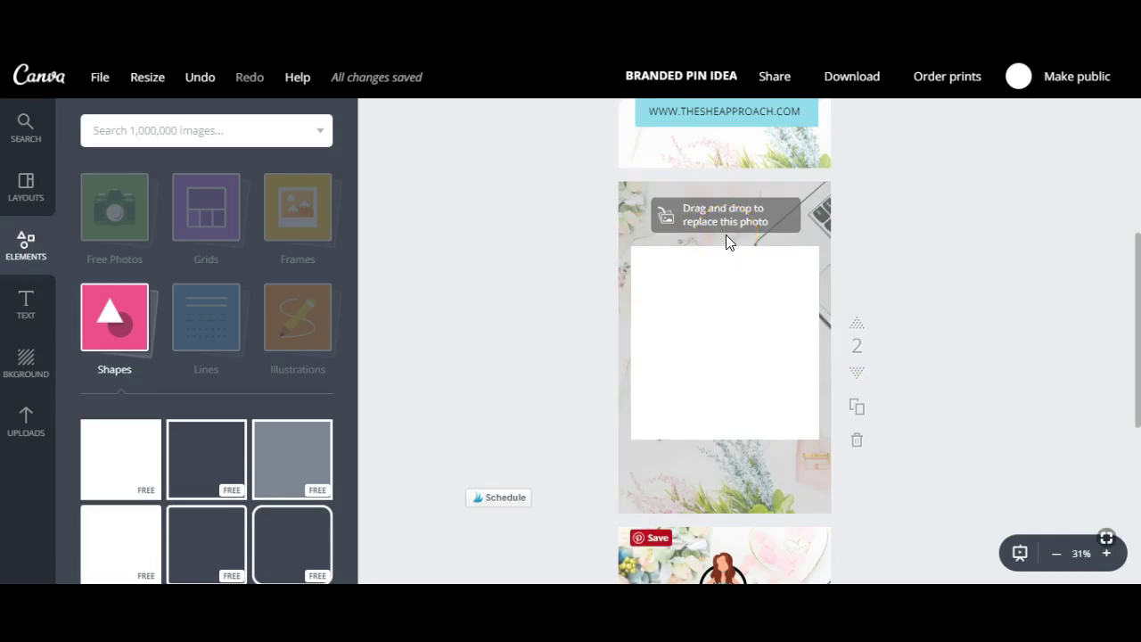
left_click(779, 364)
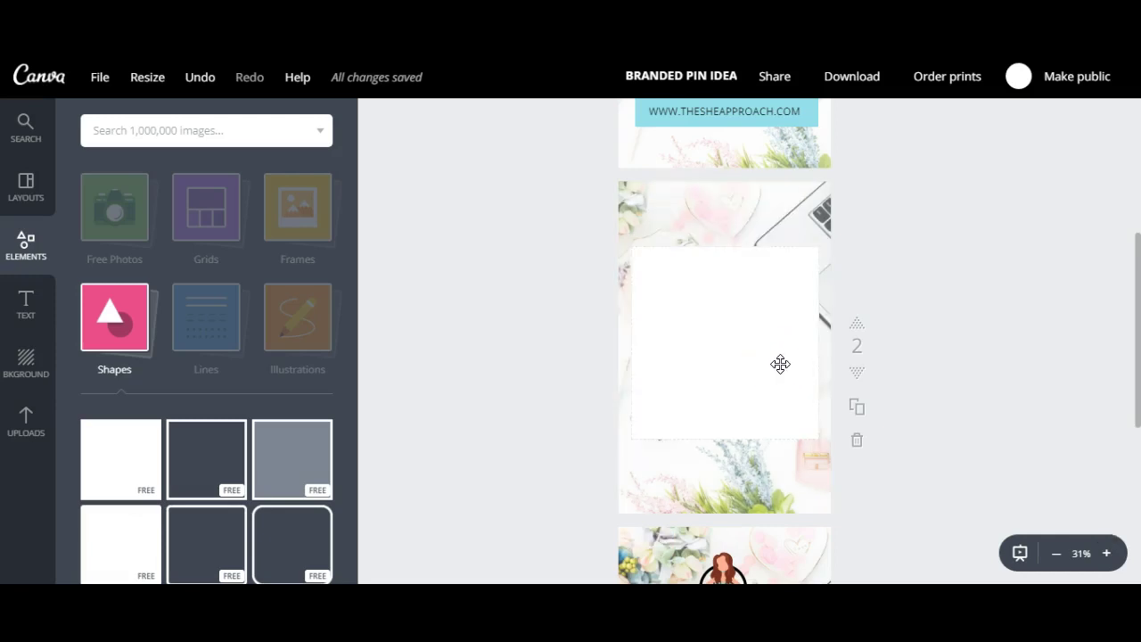
left_click(719, 204)
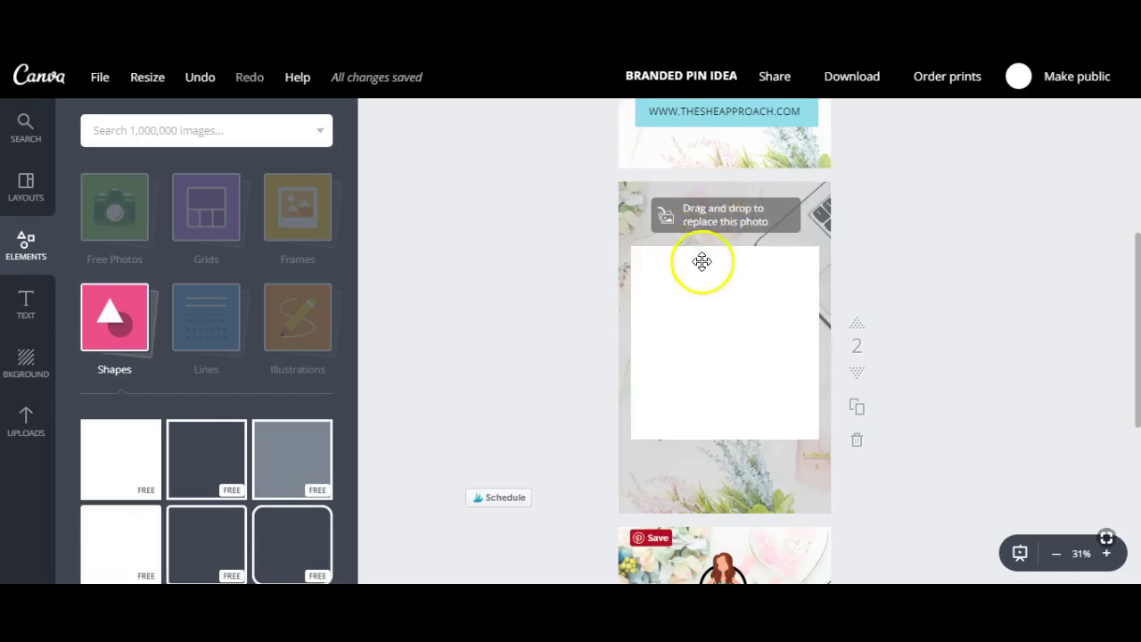
- Place the circular avatar logo from Uploads at the top of the white box
left_click(156, 377)
left_click(46, 425)
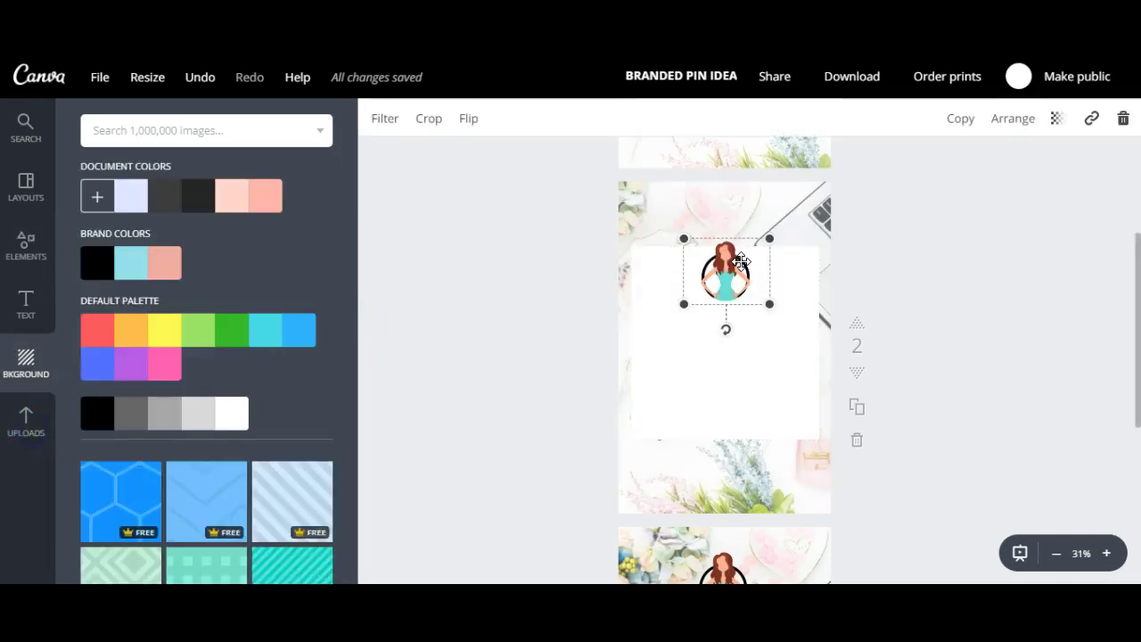
left_click(735, 267)
mouse_move(735, 267)
left_mouse_down()
mouse_move(726, 239)
mouse_move(723, 249)
left_mouse_up()
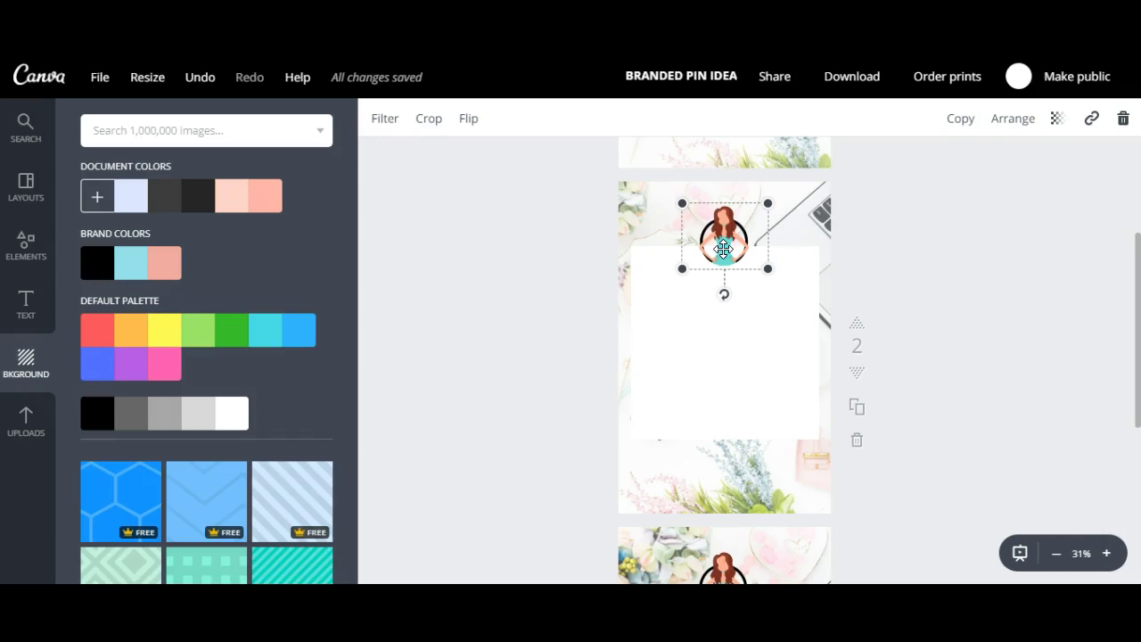
- Raise the circular avatar a few pixels onto the box's top edge and clear the selection
left_click_drag(723, 249, 715, 242)
left_click(703, 311)
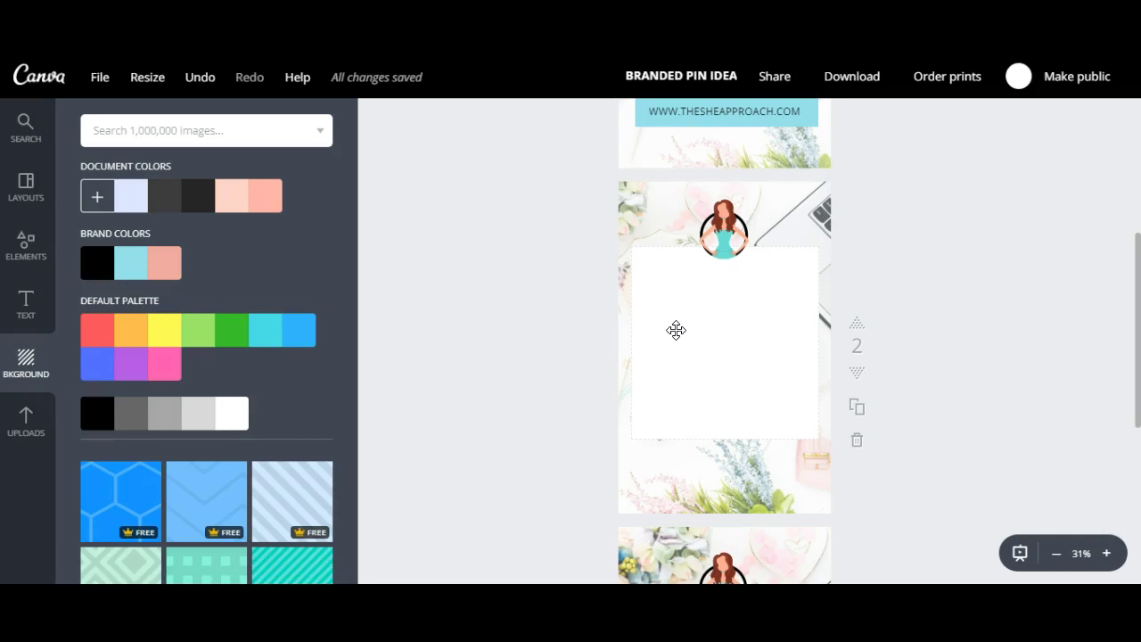
left_click(425, 268)
- Add the heading 'HOW TO CREATE PIN TEMPLATES', wrapped to two lines near the box top, in Open Sans
left_click(23, 303)
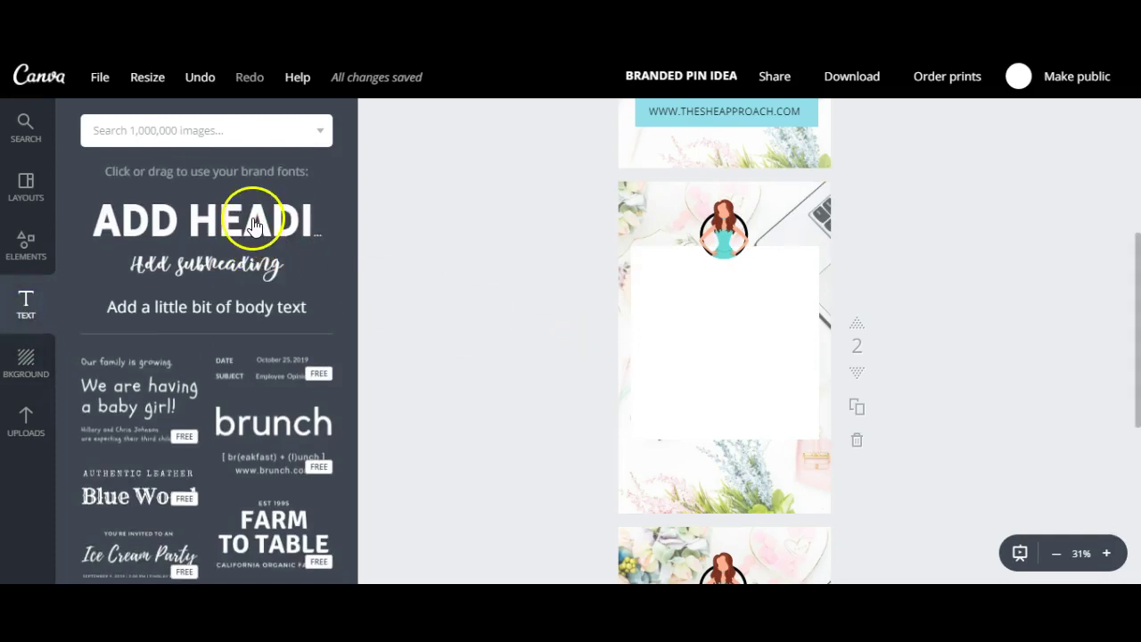
left_click(285, 245)
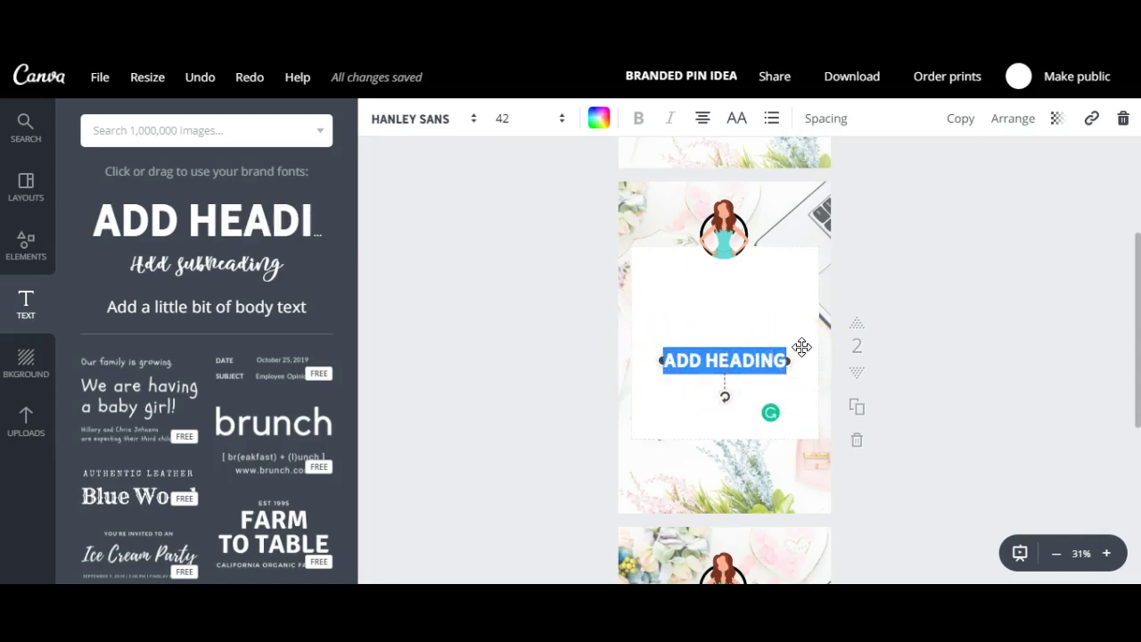
type("HOW TO CREA")
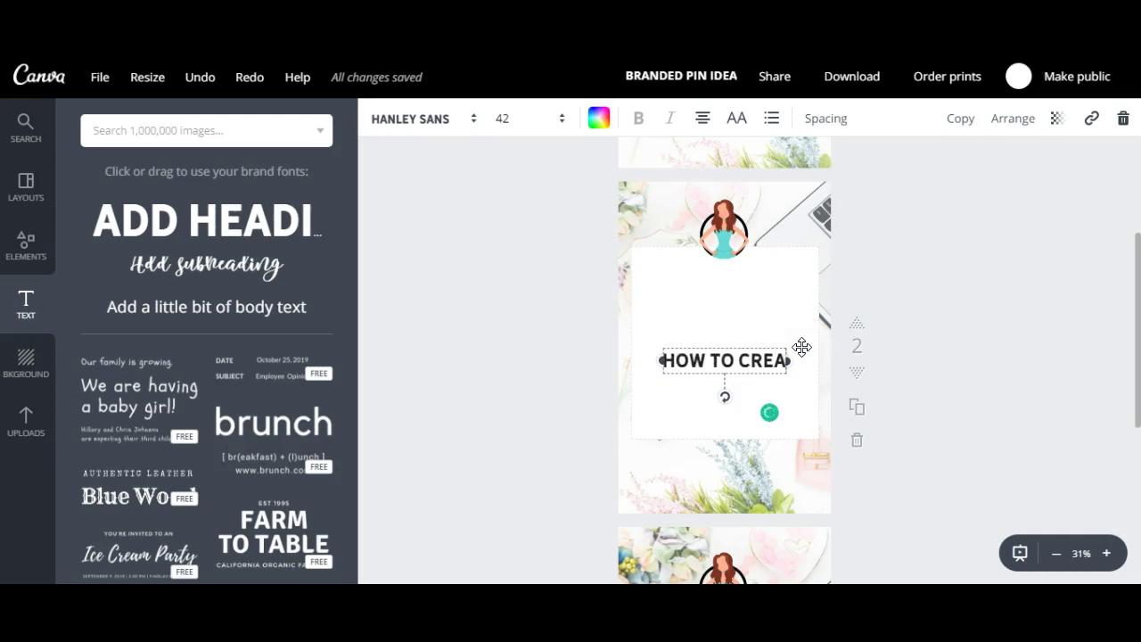
type("TE P")
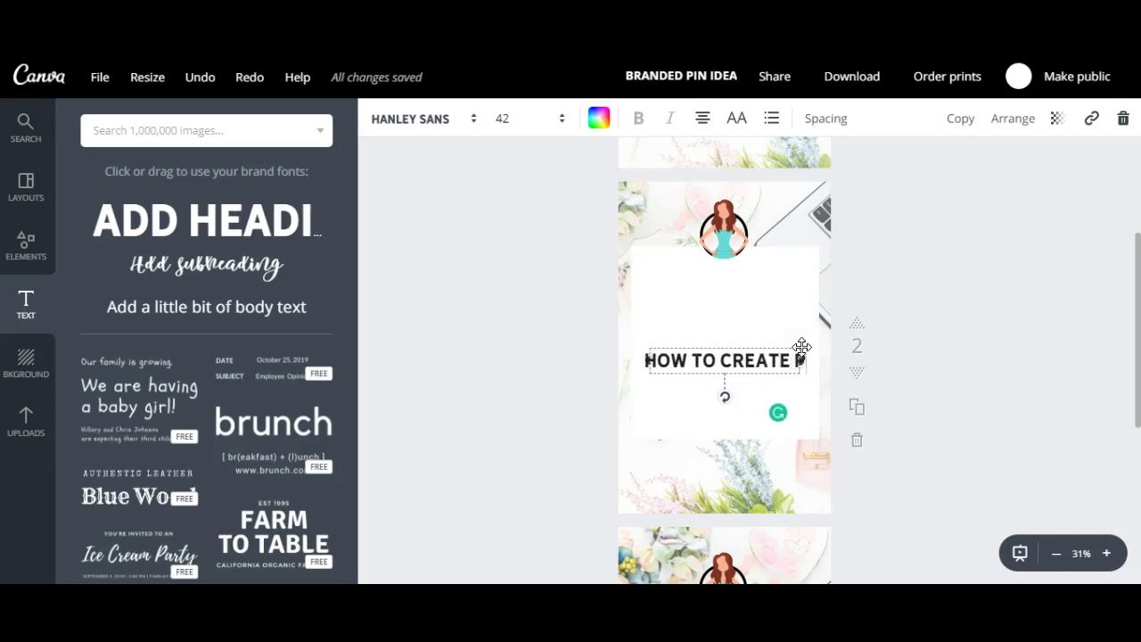
type("IN TEMPLATES")
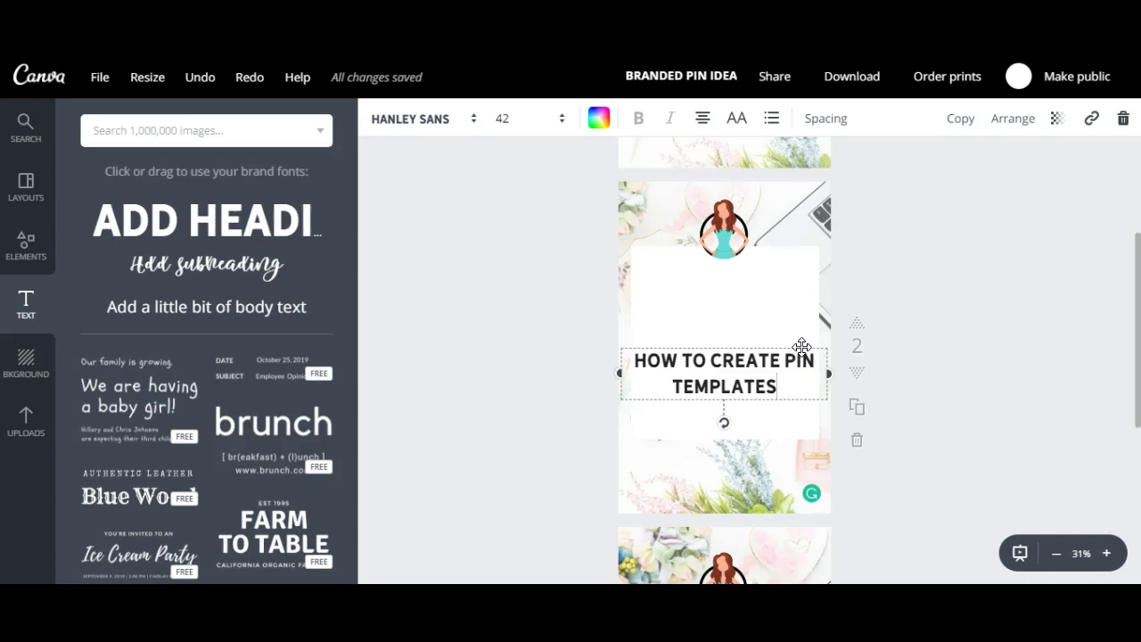
left_click_drag(828, 370, 814, 370)
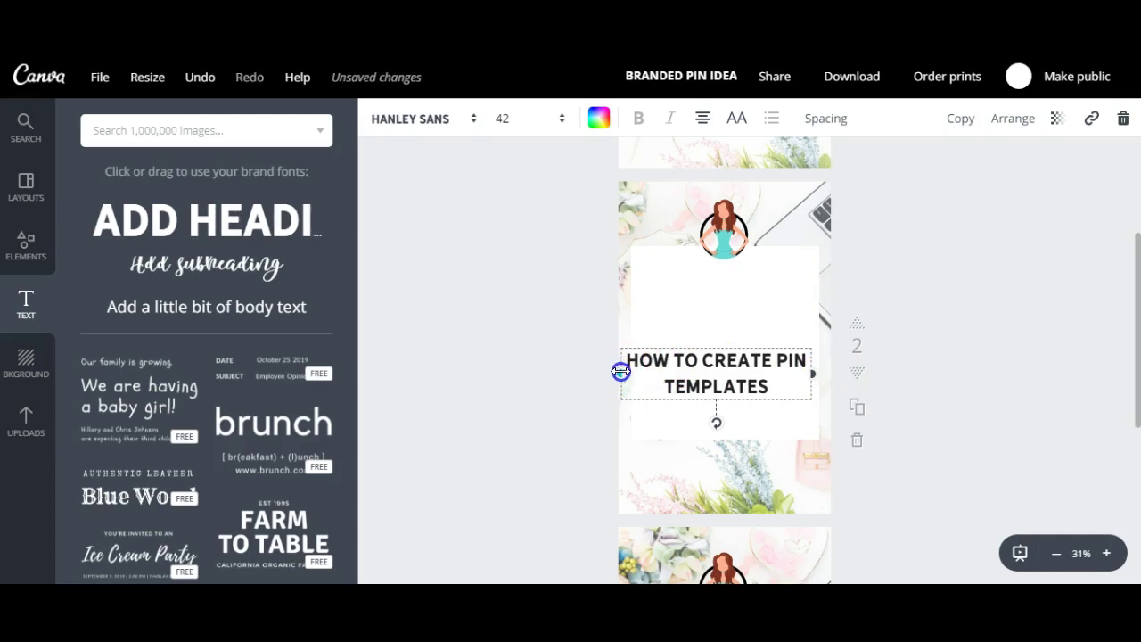
left_click_drag(621, 372, 634, 372)
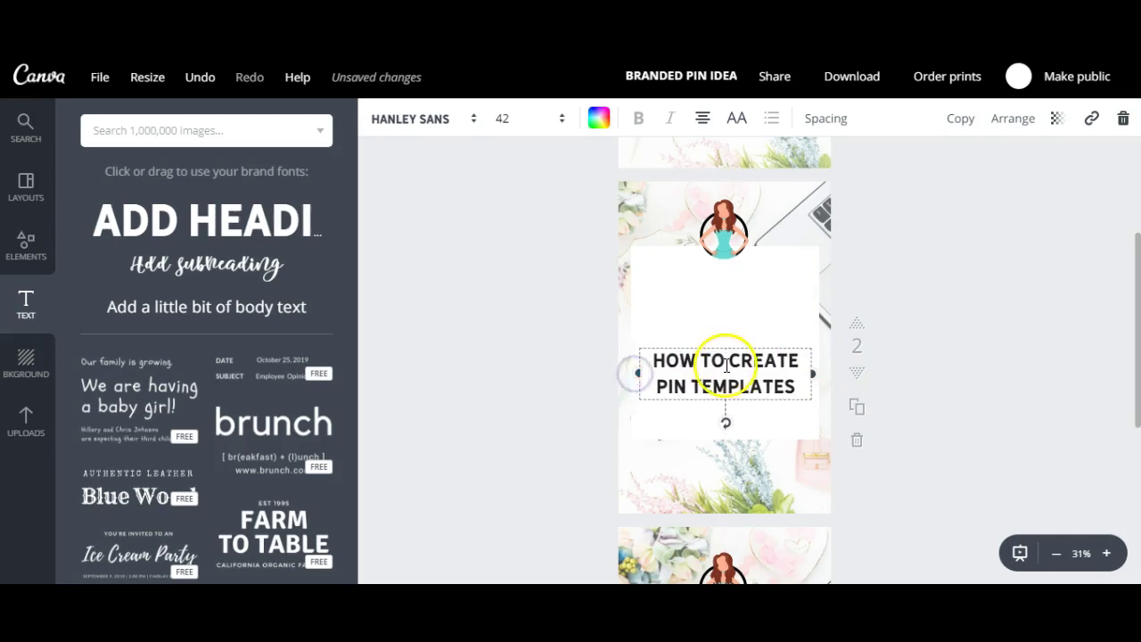
left_click_drag(721, 356, 681, 289)
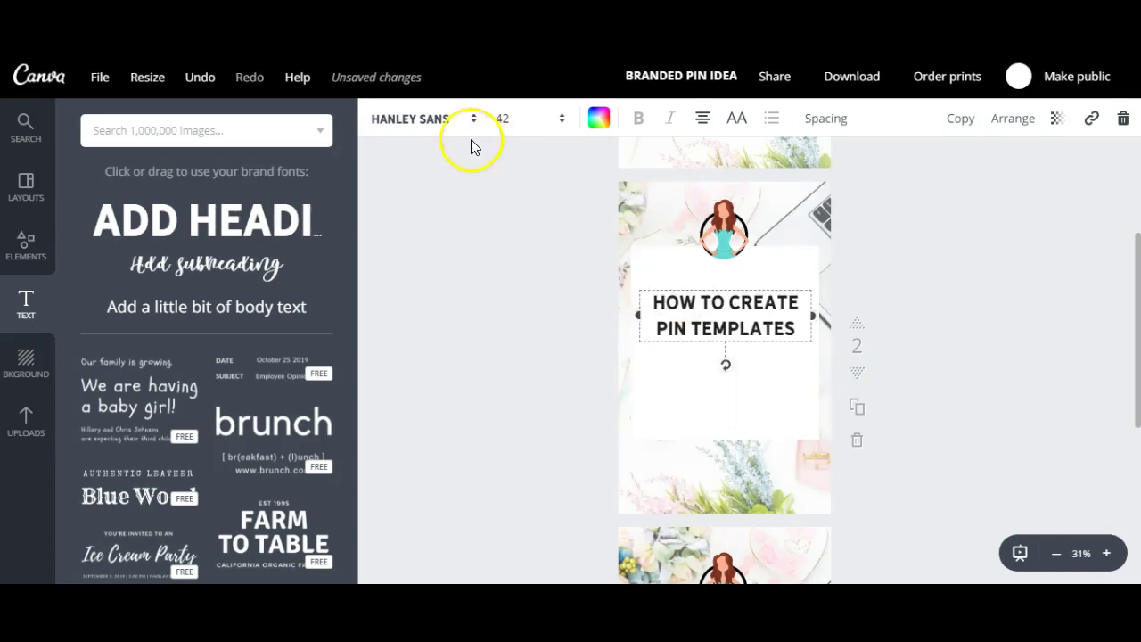
left_click(436, 120)
left_click(436, 273)
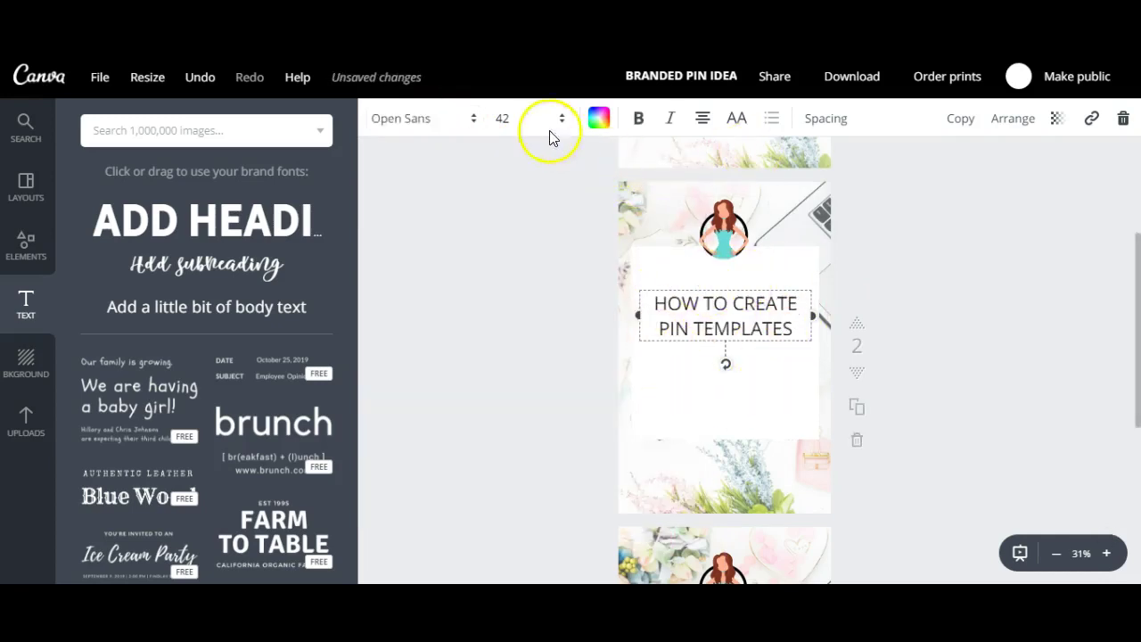
left_click(505, 118)
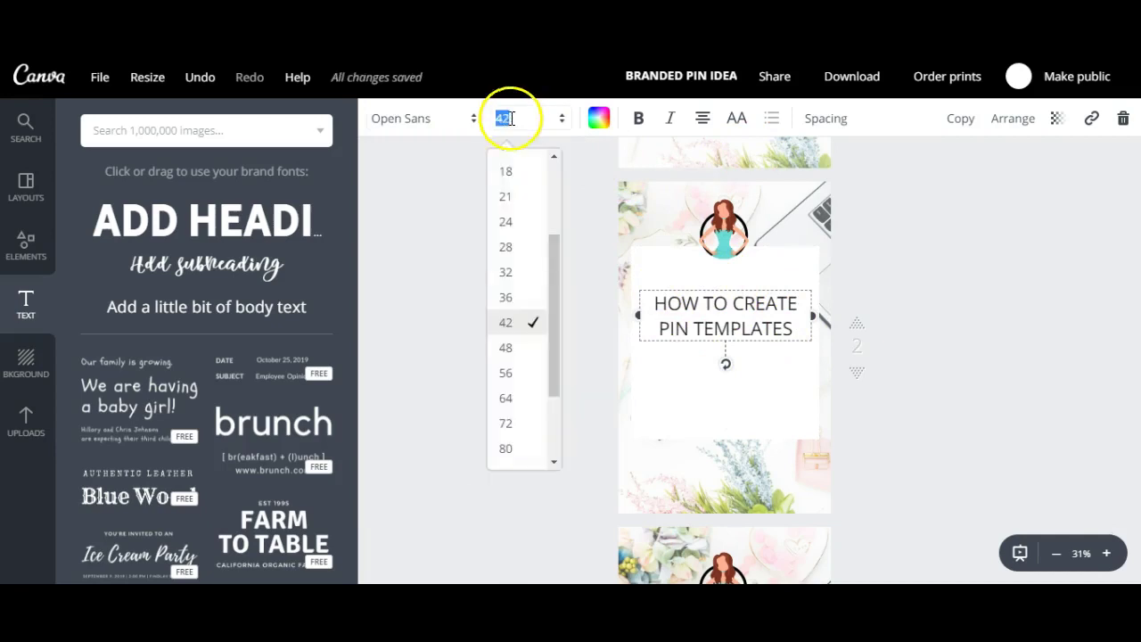
- Set the heading to size 48 and add a script subheading reading 'in Canva' below it
left_click(519, 347)
left_click(419, 308)
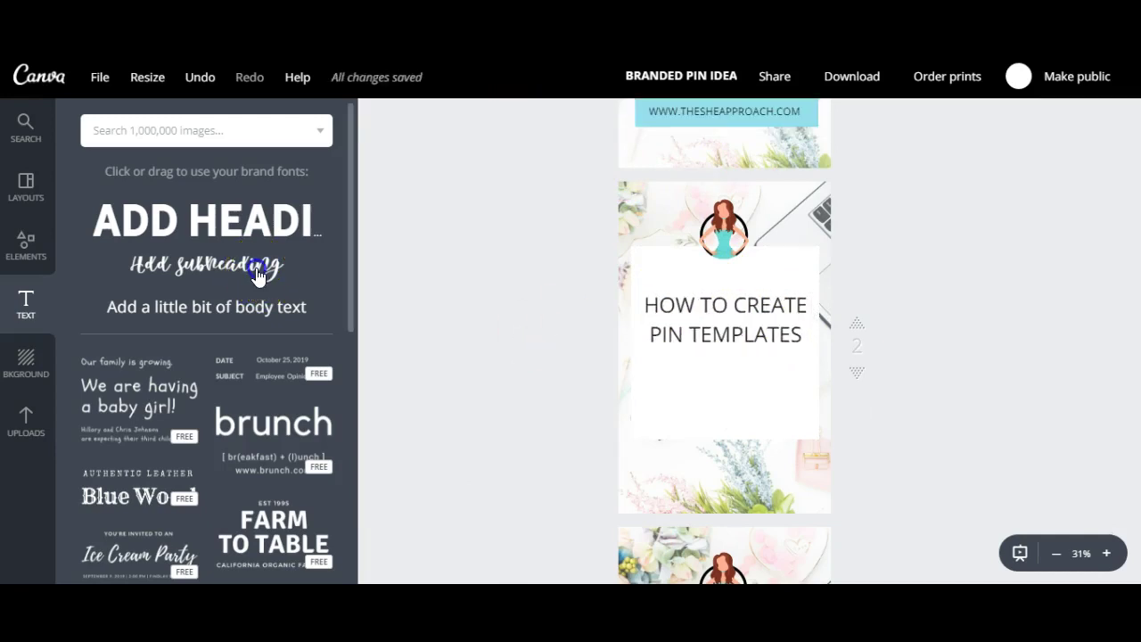
left_click_drag(570, 325, 725, 319)
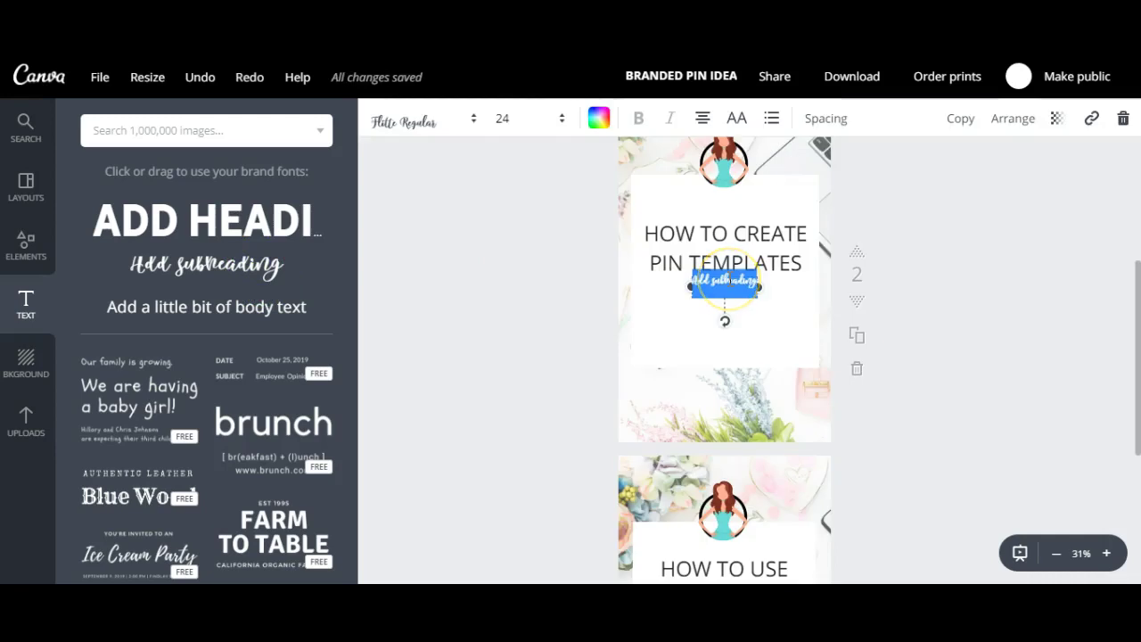
key("BackSpace")
type("in Canva")
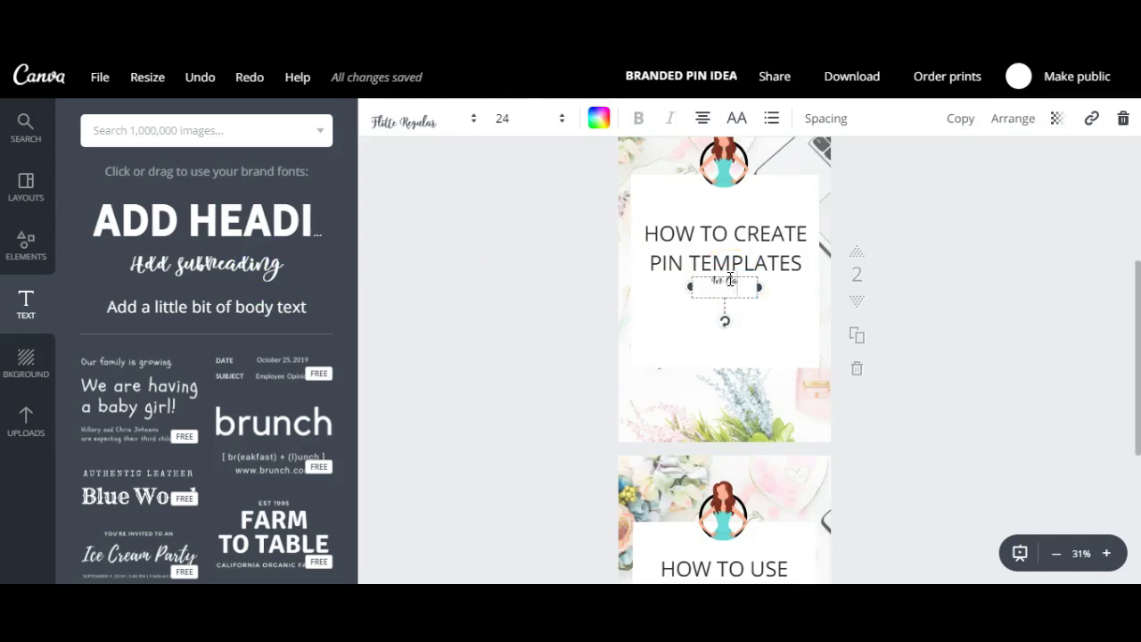
- Enlarge the 'In Canva' script line to size 64 and nudge the heading slightly up
left_click(528, 121)
scroll(504, 447, "down", 2)
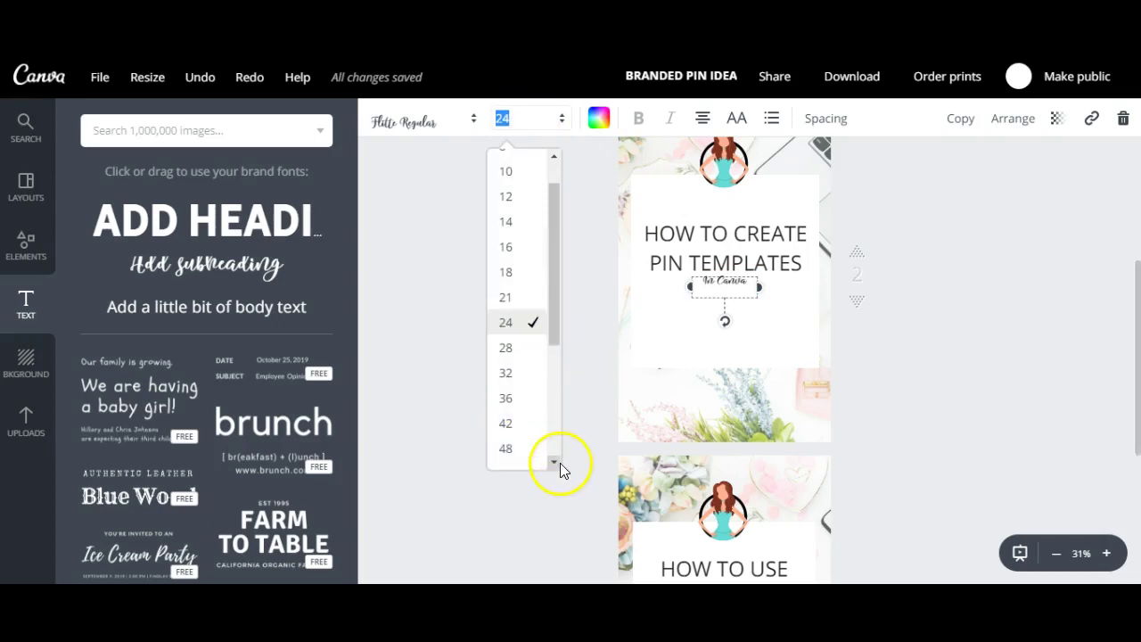
left_click(503, 464)
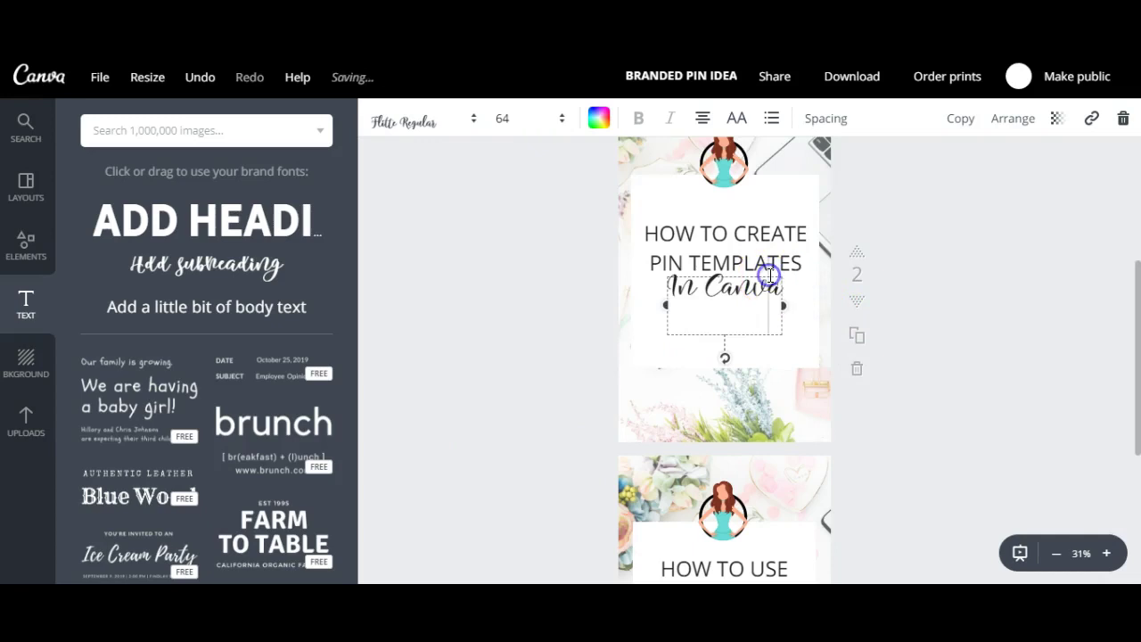
left_click(952, 307)
scroll(952, 308, "up", 1)
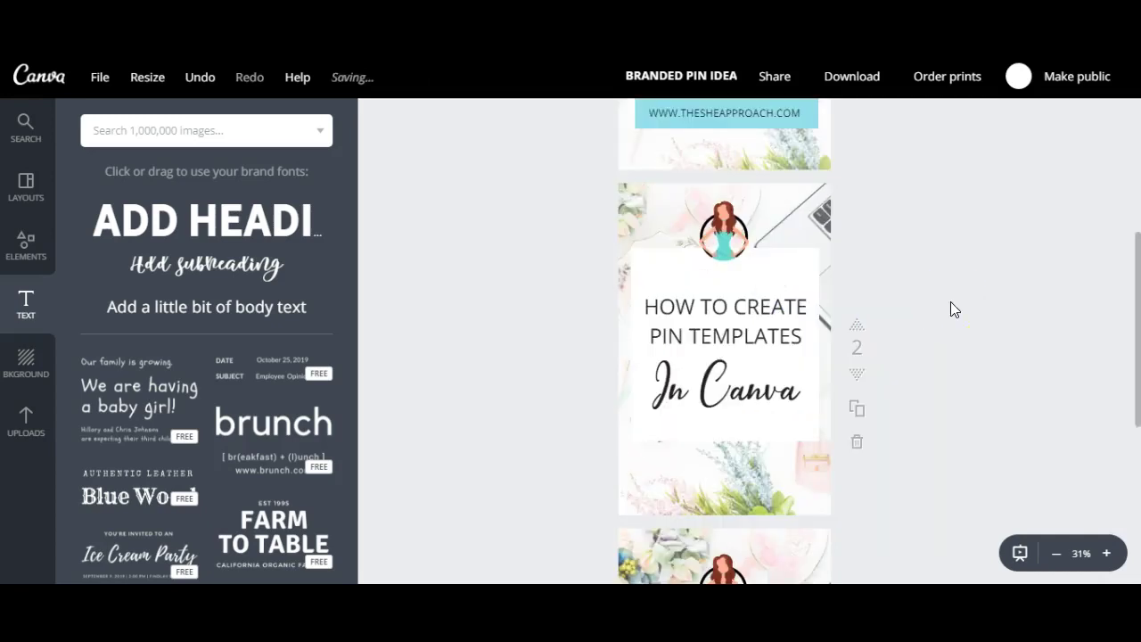
left_click_drag(799, 312, 796, 304)
left_click(1010, 314)
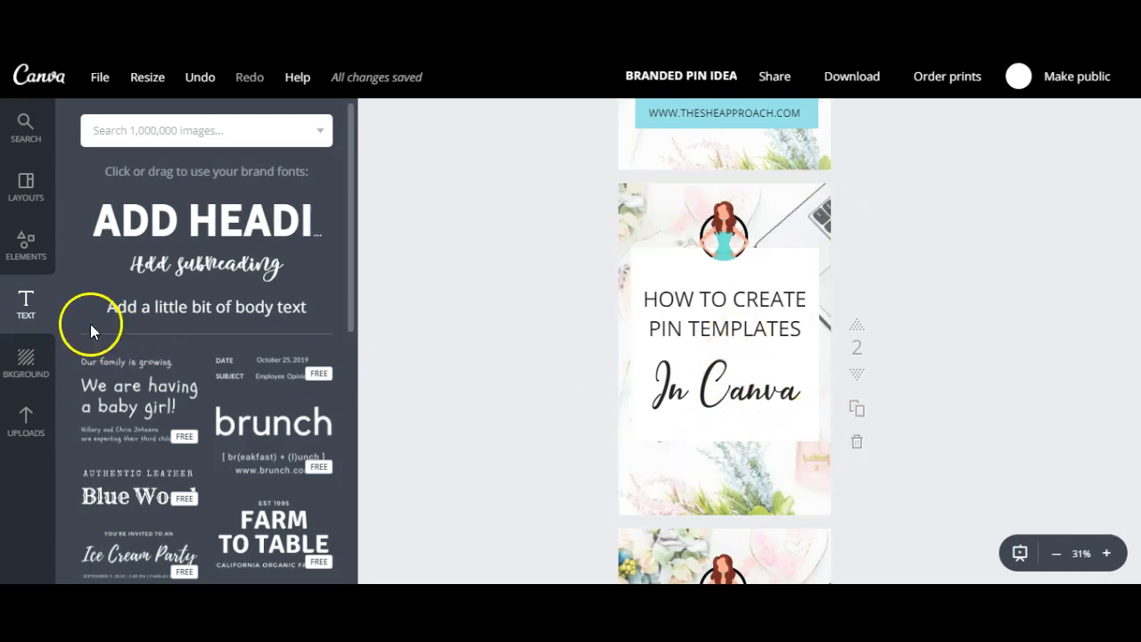
- Add a square, reshape it into a thin bar below the In Canva line, and colour it light blue
left_click(25, 241)
left_click(105, 456)
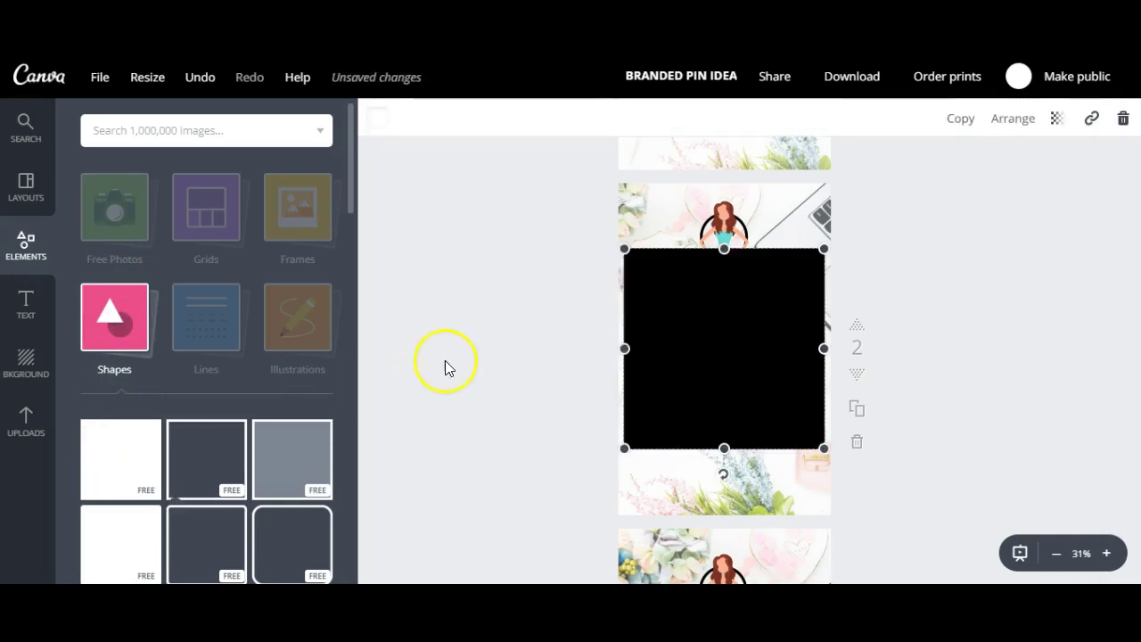
left_click_drag(738, 246, 725, 403)
left_click(667, 419)
left_click_drag(624, 426, 632, 425)
mouse_move(822, 427)
left_mouse_down()
mouse_move(810, 433)
mouse_move(822, 431)
left_mouse_up()
left_click(377, 119)
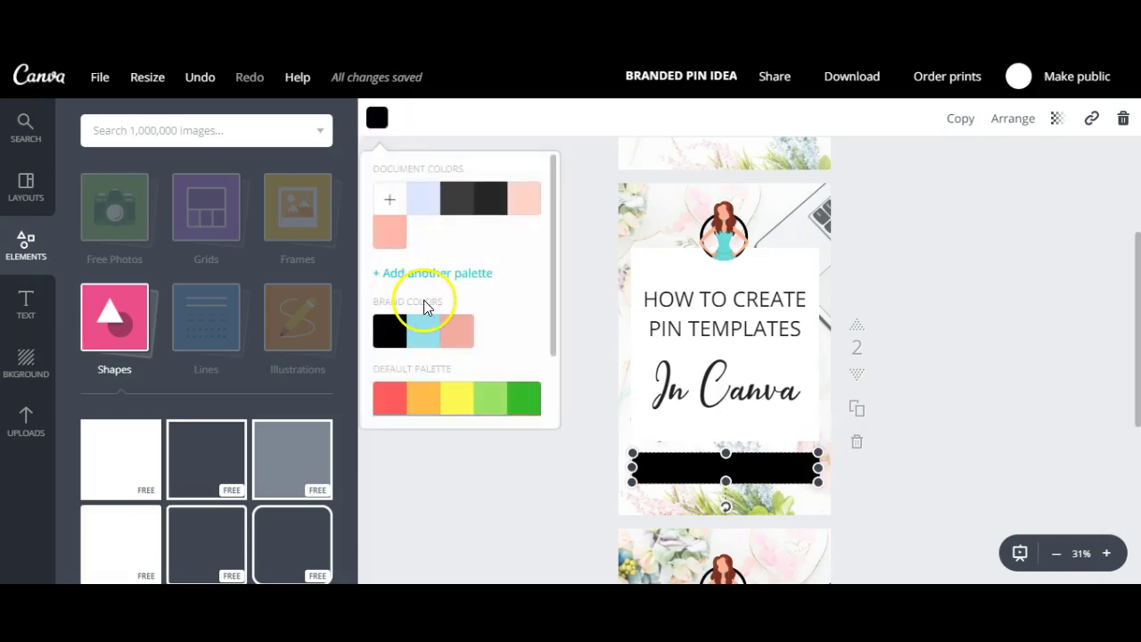
left_click(421, 330)
key("Escape")
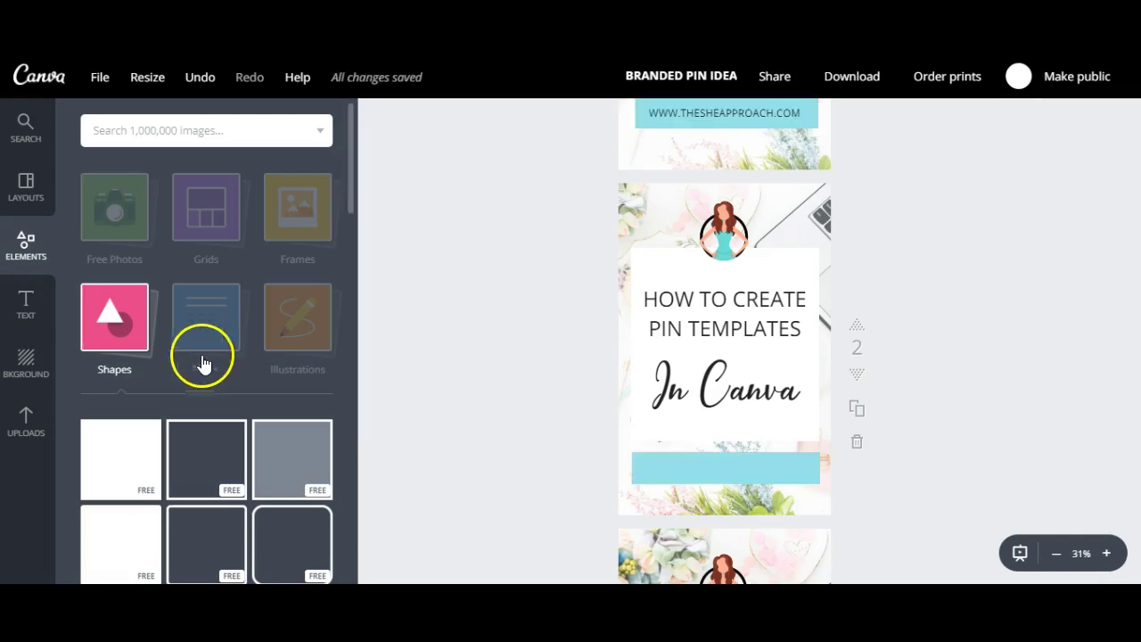
- Add a body text box with the website address, make it uppercase, place it in the bar at size 28
left_click(26, 303)
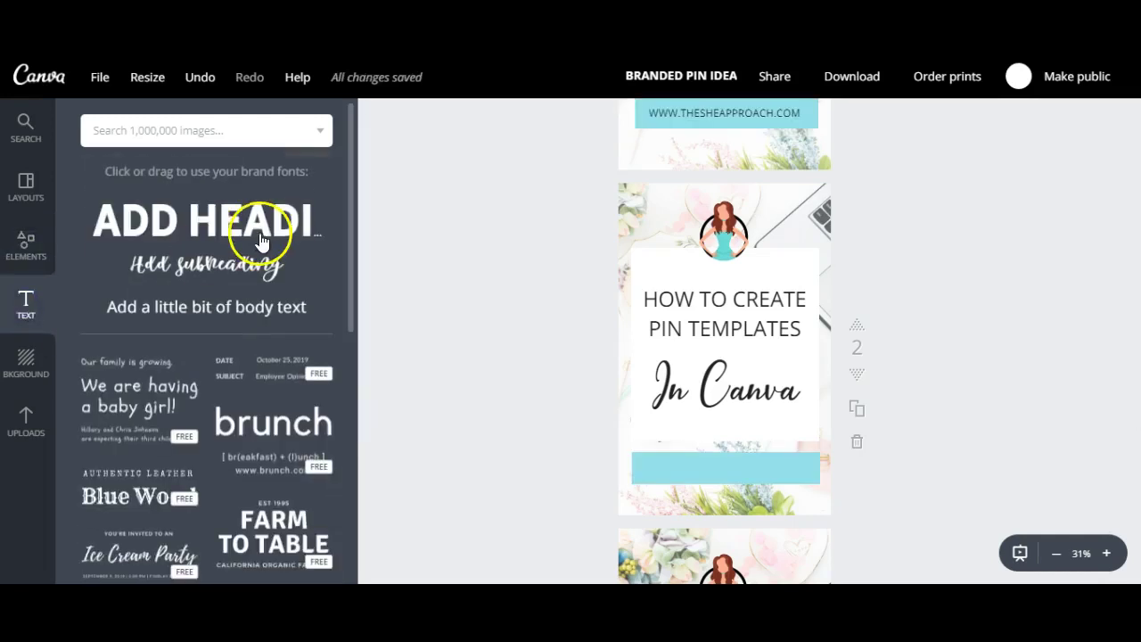
left_click(224, 306)
left_click(701, 354)
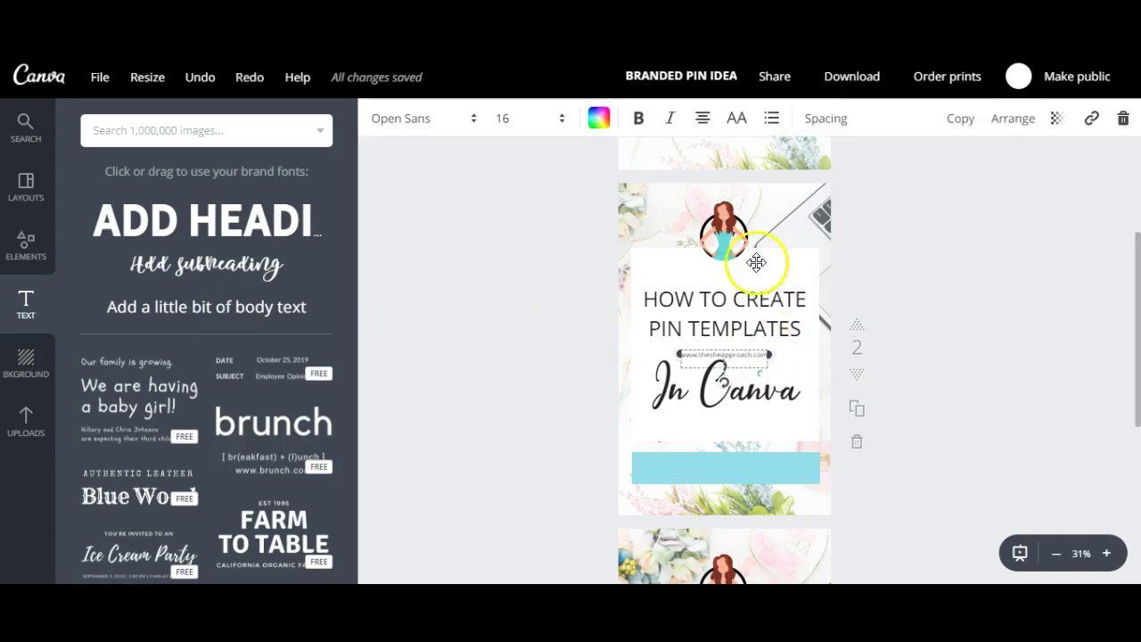
left_click(739, 129)
left_click_drag(746, 356, 726, 467)
left_click(512, 117)
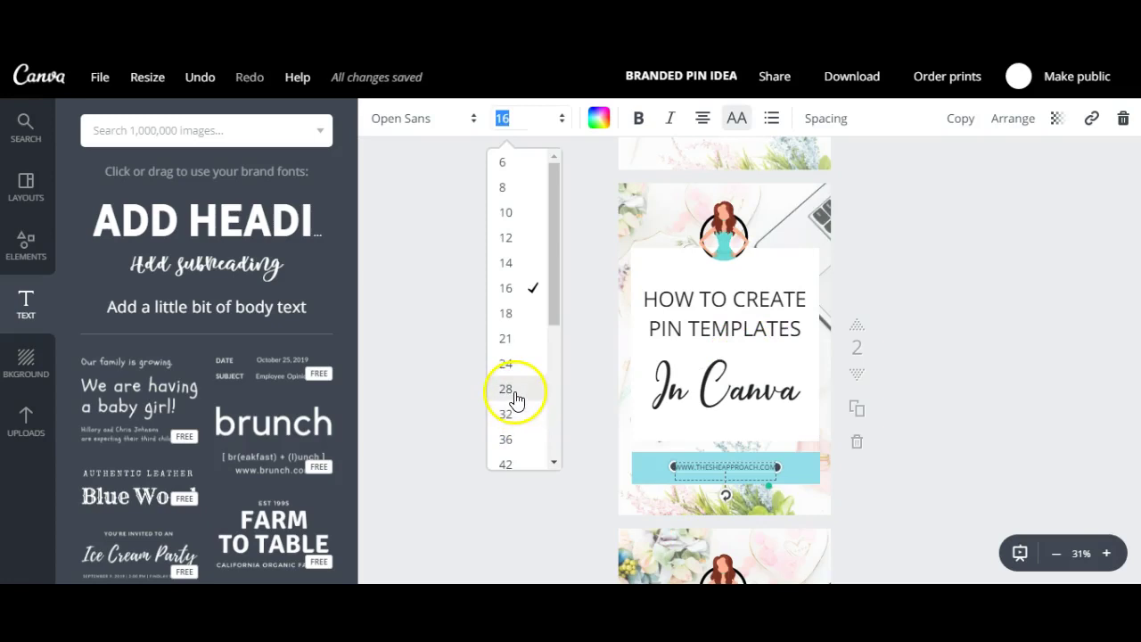
left_click(515, 390)
left_click(717, 464)
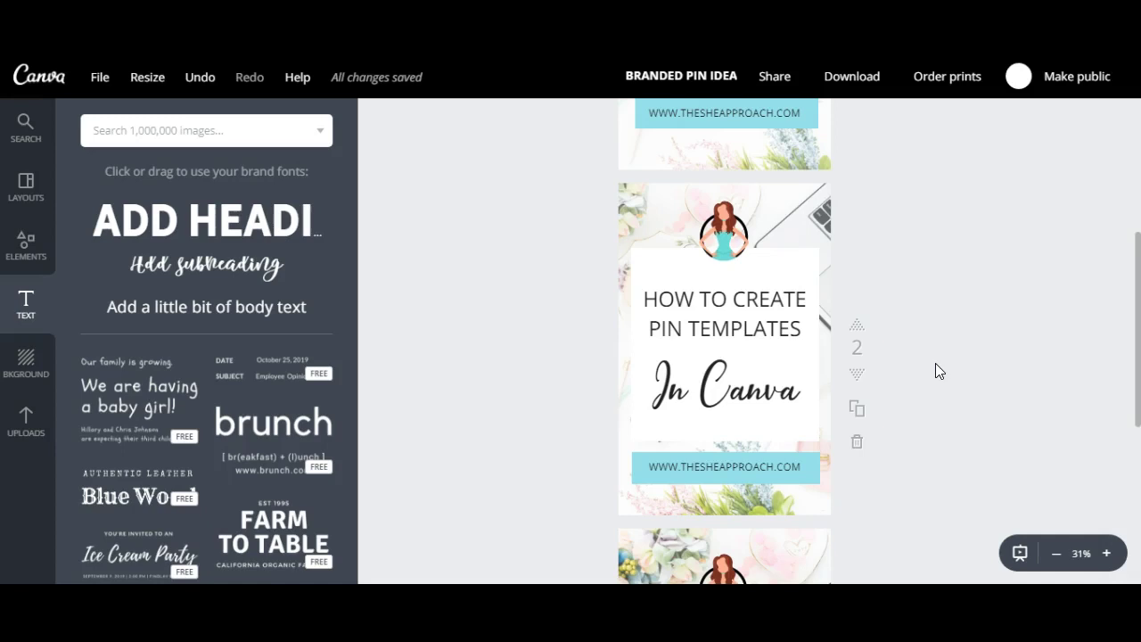
- Move the page one position down in the page order
left_click(1001, 270)
left_click(860, 403)
left_click(880, 292)
scroll(882, 287, "down", 5)
scroll(881, 287, "up", 3)
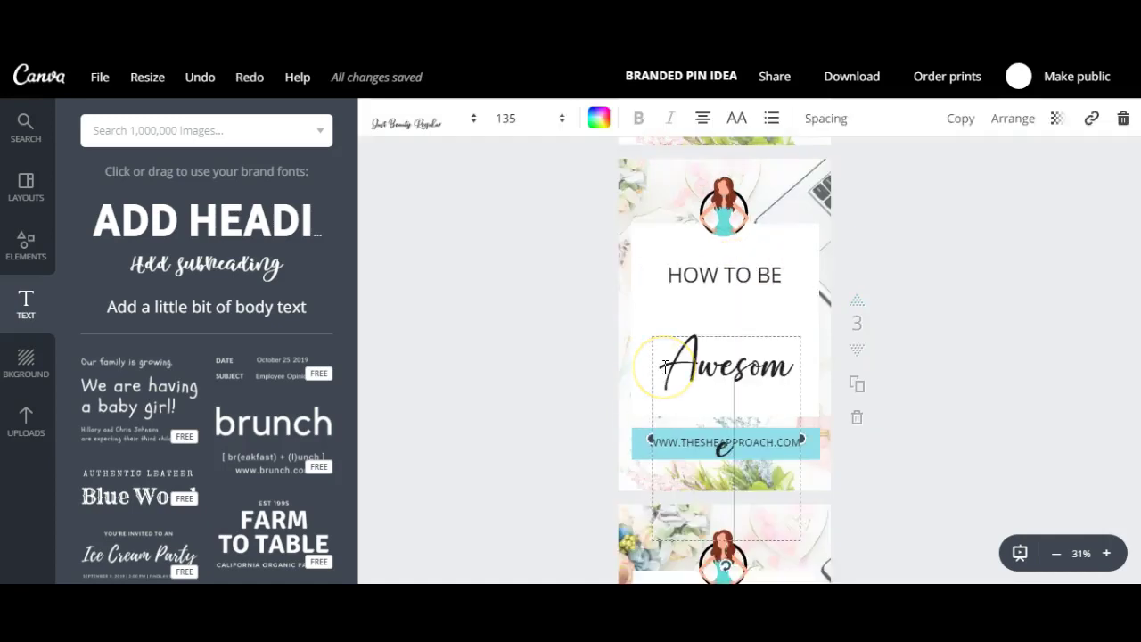
- On page 3, drag Awesome up above the URL bar and nudge HOW TO BE slightly down
left_click_drag(660, 415, 632, 437)
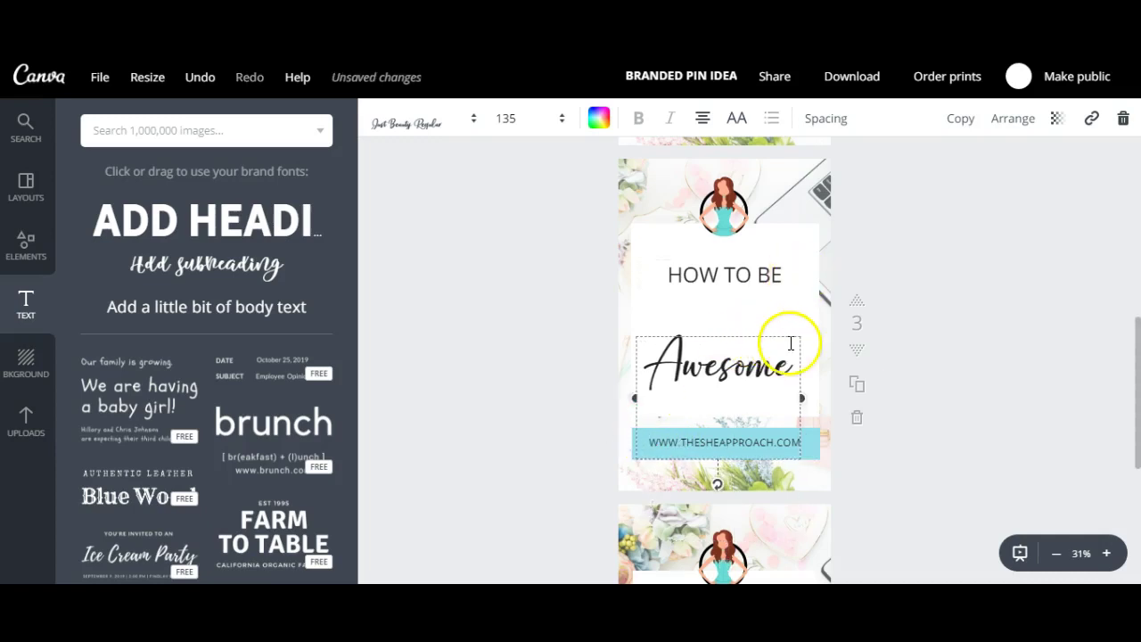
left_click_drag(799, 364, 813, 344)
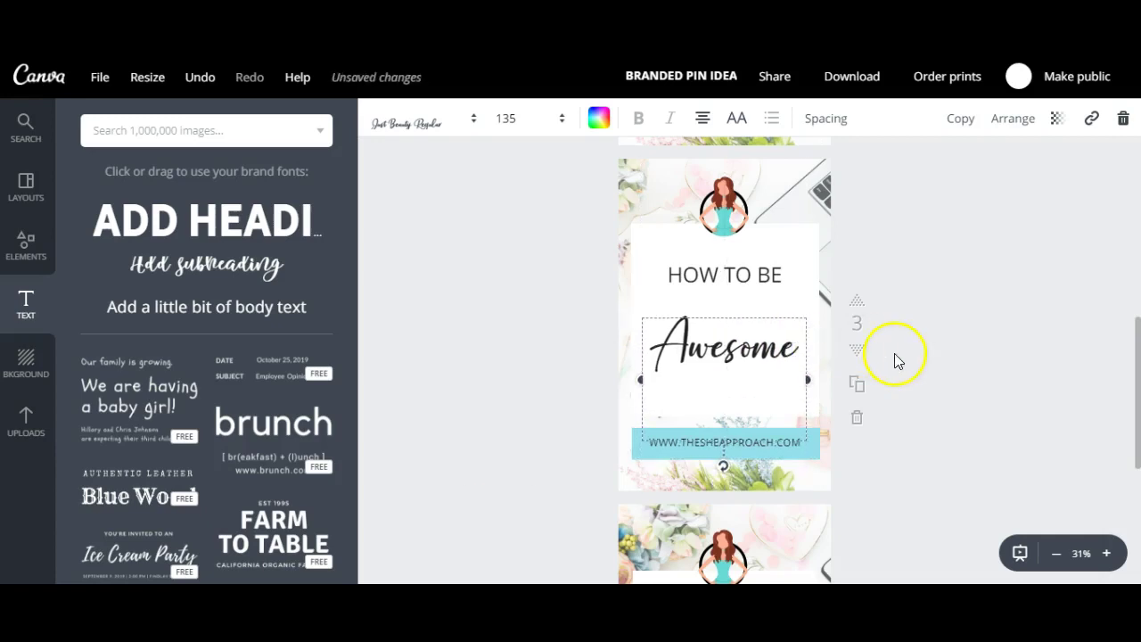
left_click_drag(740, 274, 741, 281)
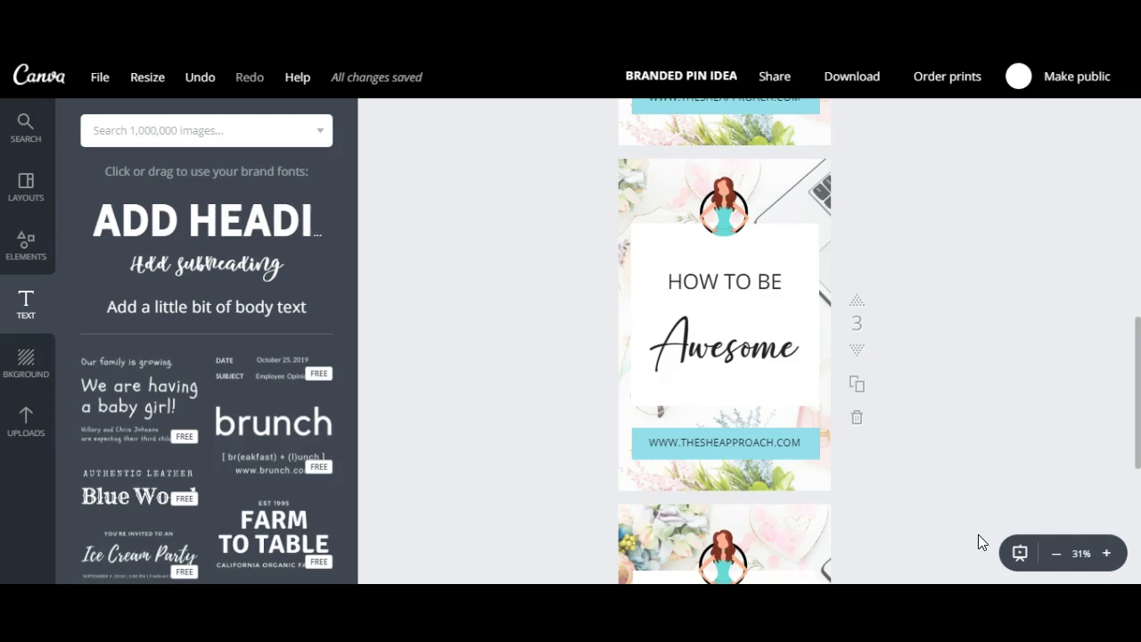
- Group the white box, avatar, HOW TO BE and Awesome texts, then nudge the group slightly
left_click_drag(889, 517, 756, 205)
left_click(667, 207)
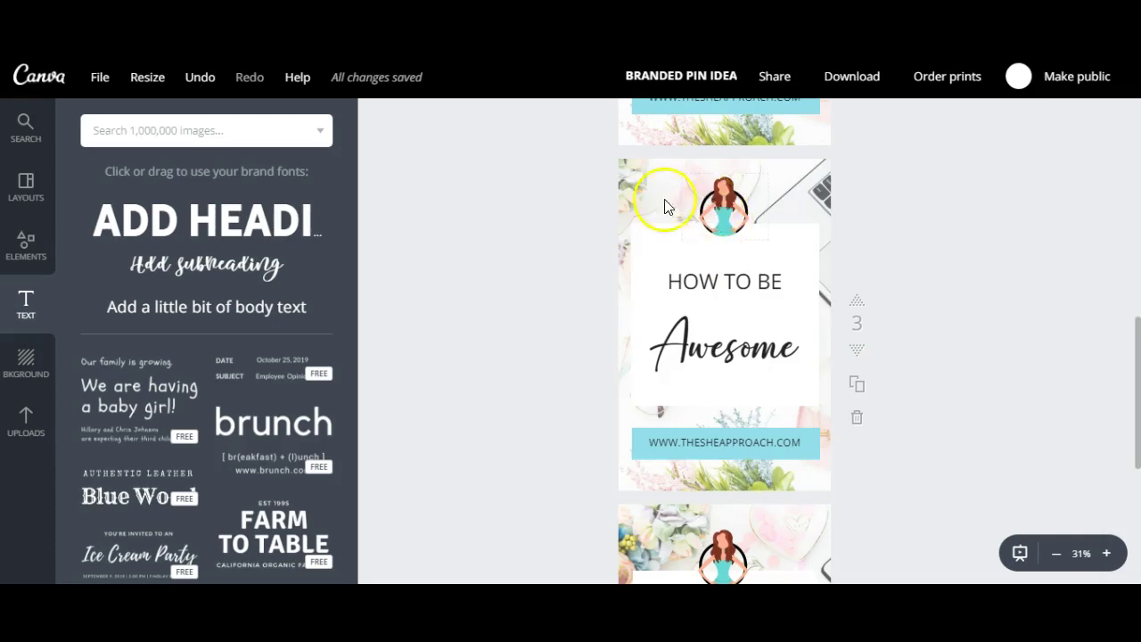
left_click(816, 380)
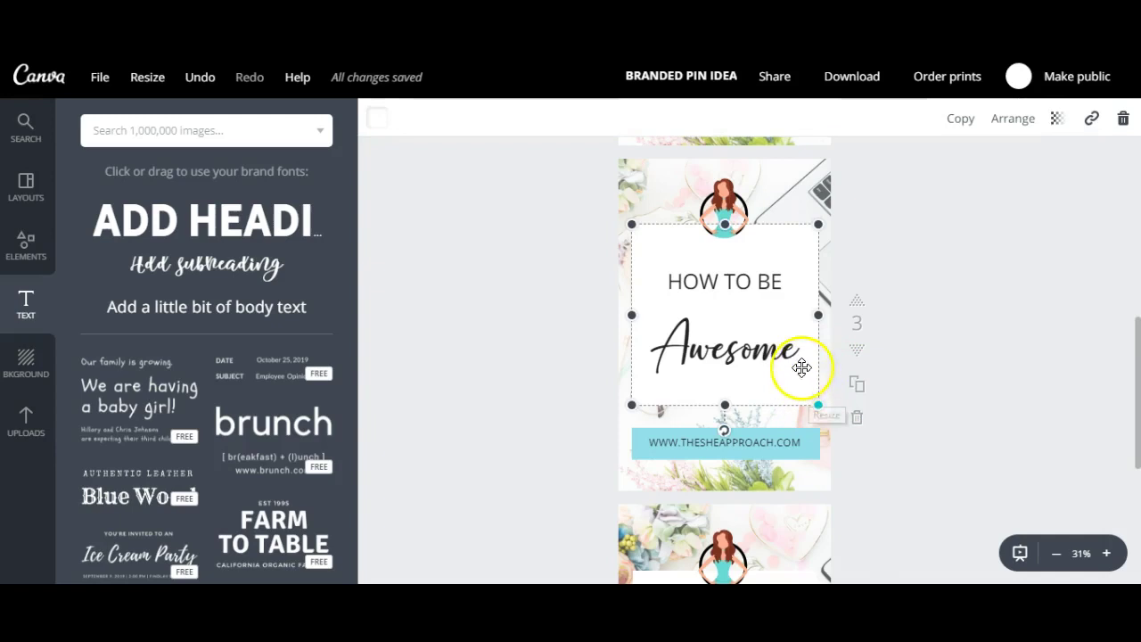
left_click(751, 357, "shift")
left_click(764, 257, "shift")
left_click(738, 201, "shift")
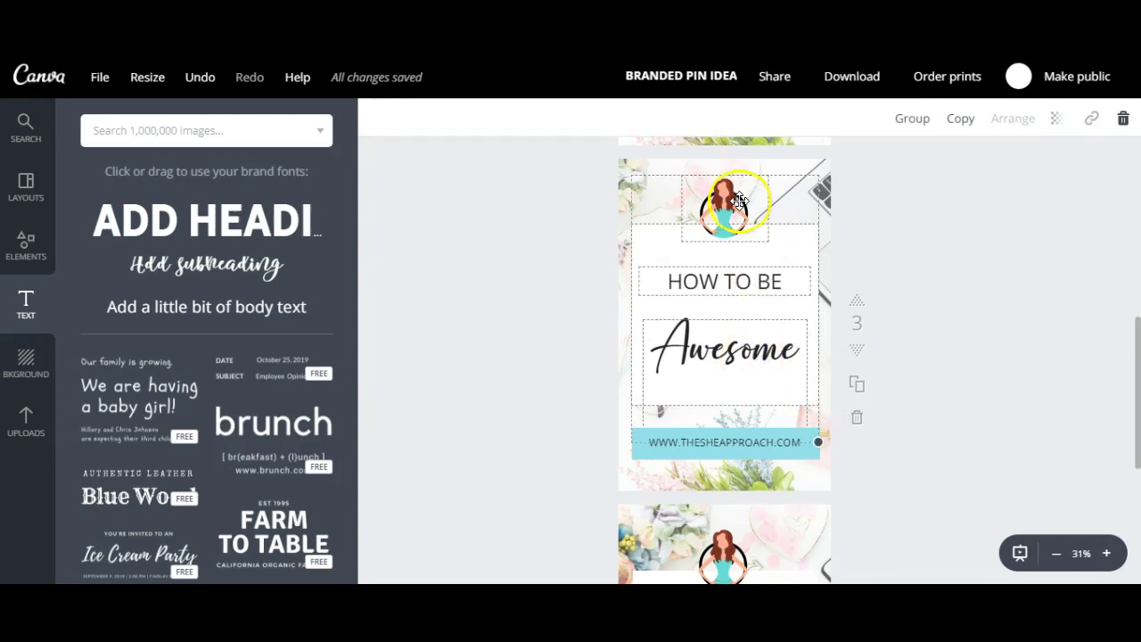
left_click(913, 118)
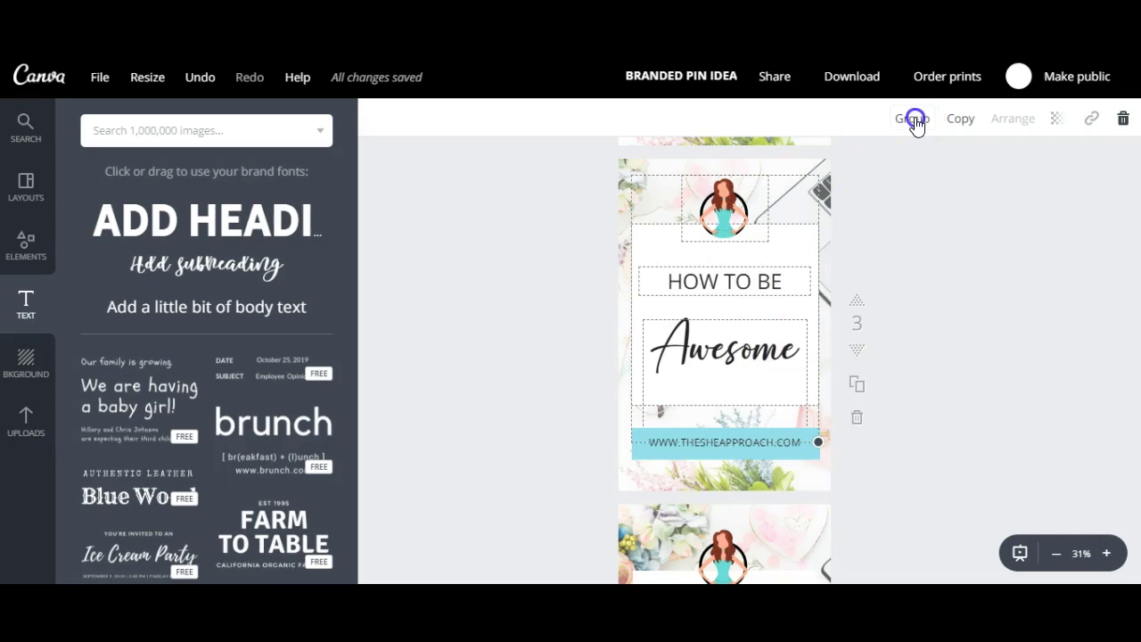
left_click(914, 119)
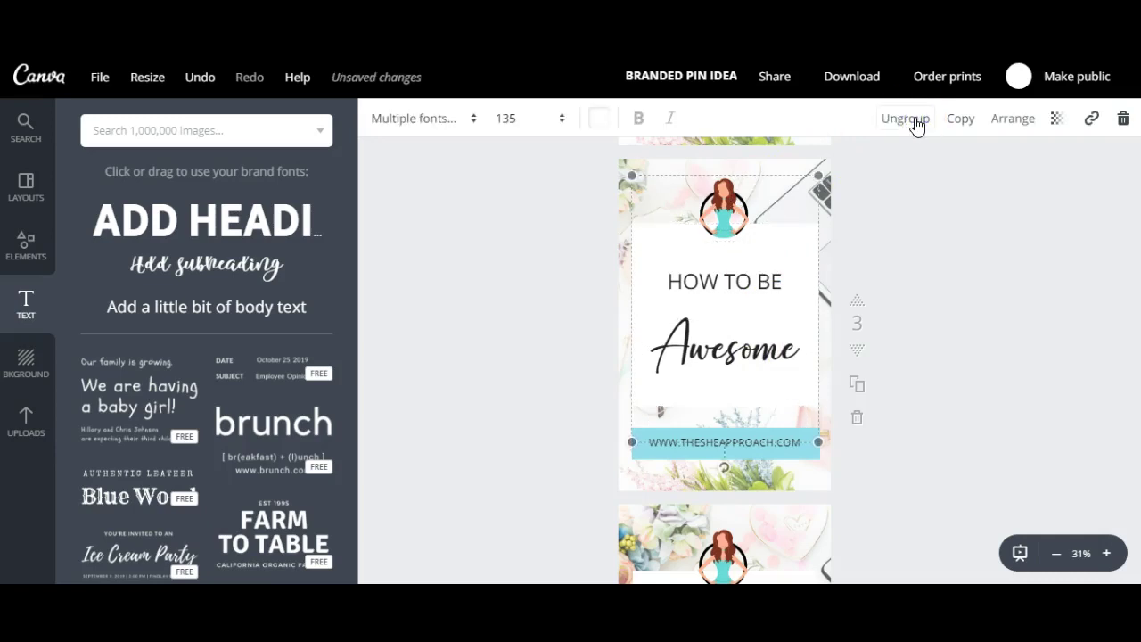
left_click(906, 227)
left_click_drag(727, 223, 727, 222)
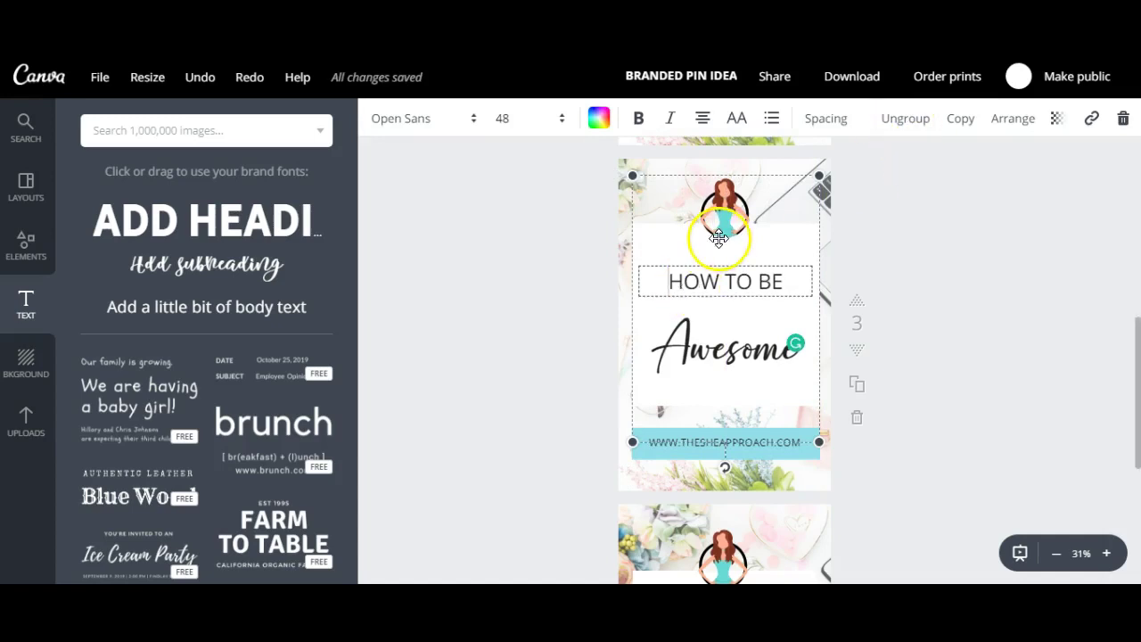
left_click(919, 313)
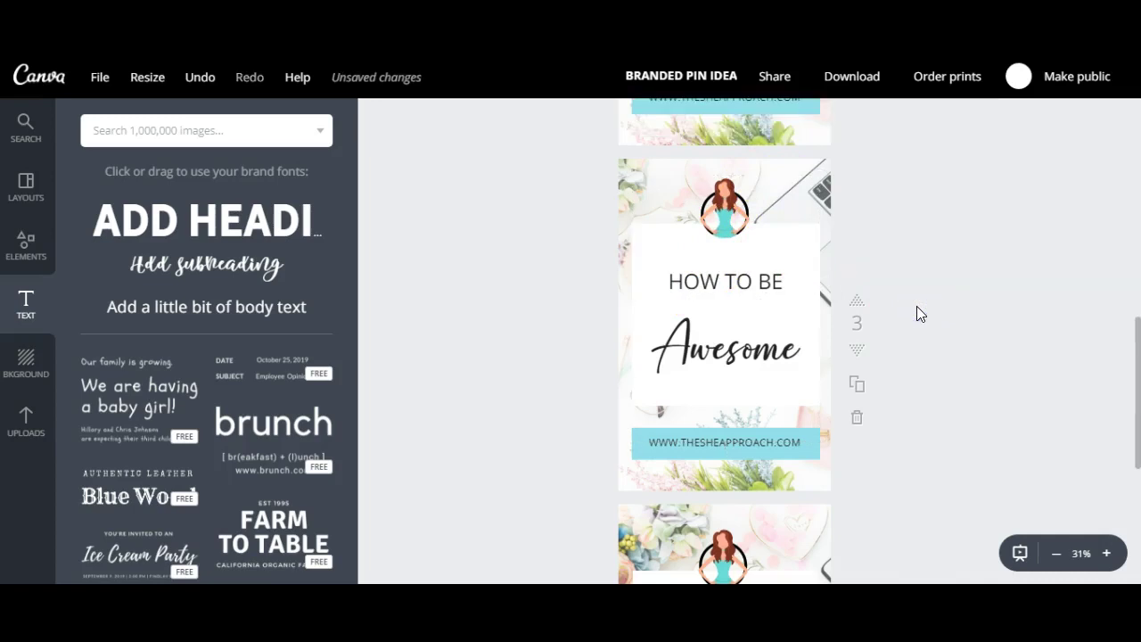